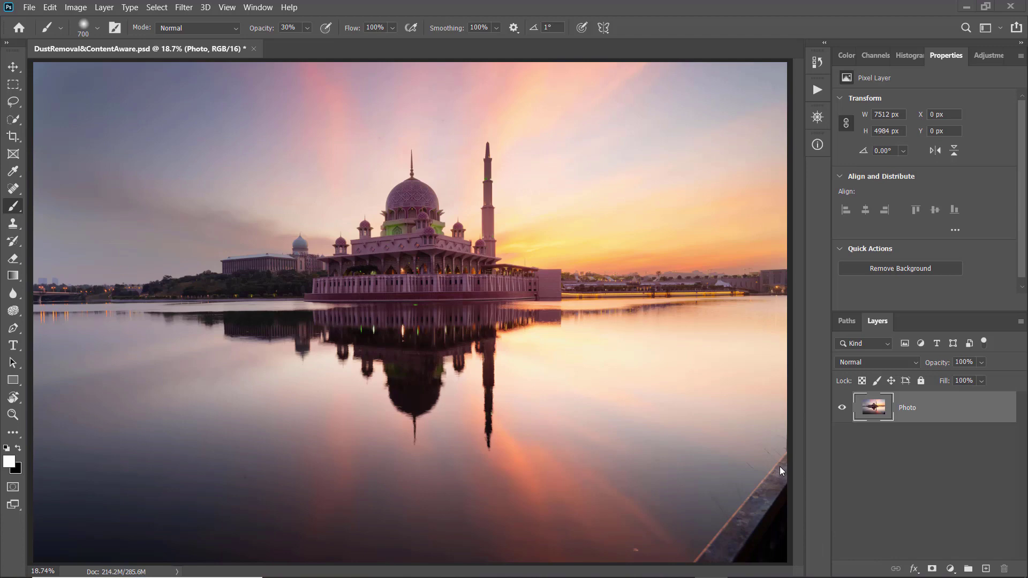
- Add a Curves adjustment layer above the Photo layer
key("ctrl+equal")
key("ctrl+equal")
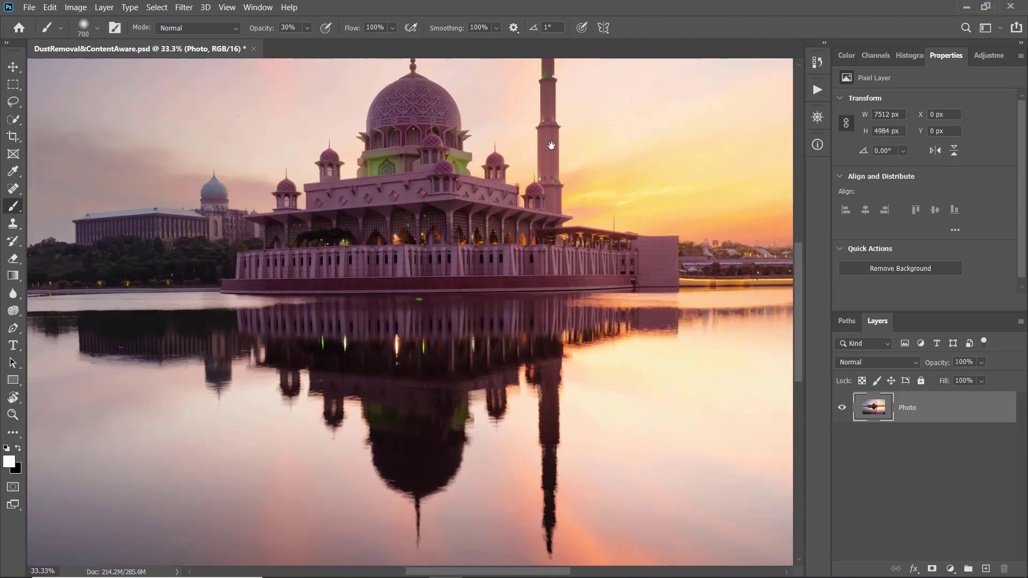
mouse_move(552, 145)
left_mouse_down()
mouse_move(551, 268)
mouse_move(571, 386)
left_mouse_up()
key("ctrl+equal")
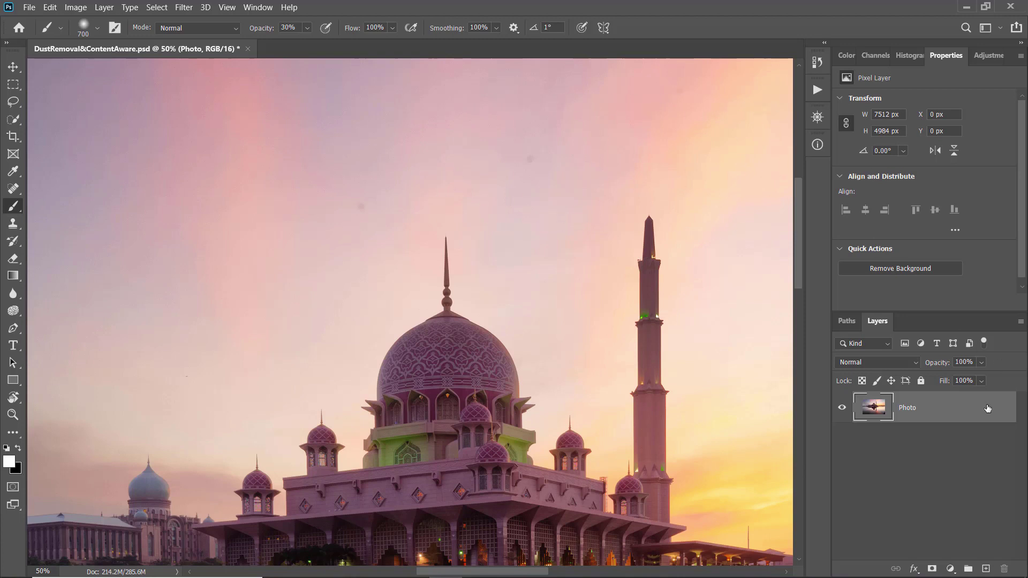
left_click(950, 569)
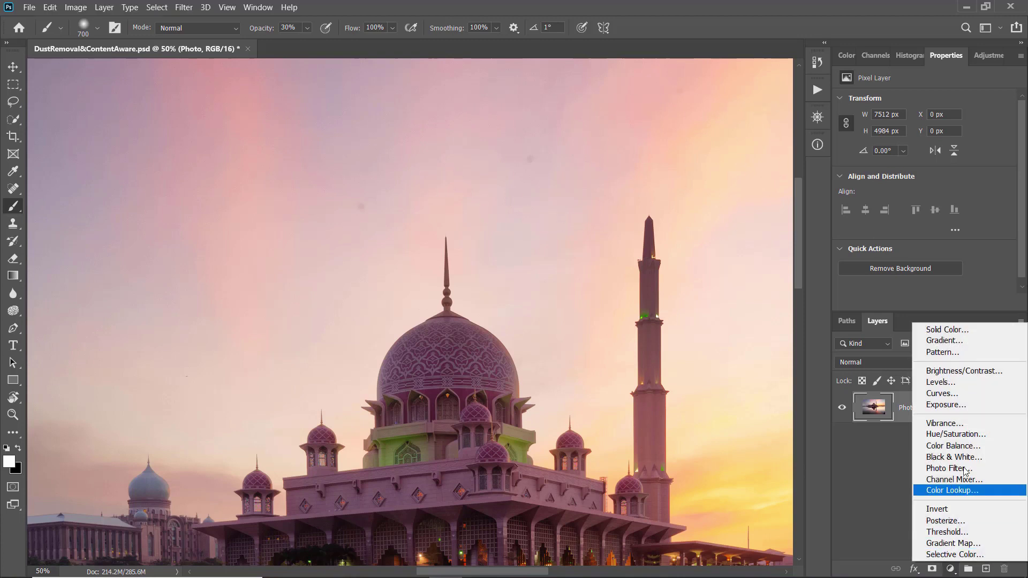
left_click(962, 395)
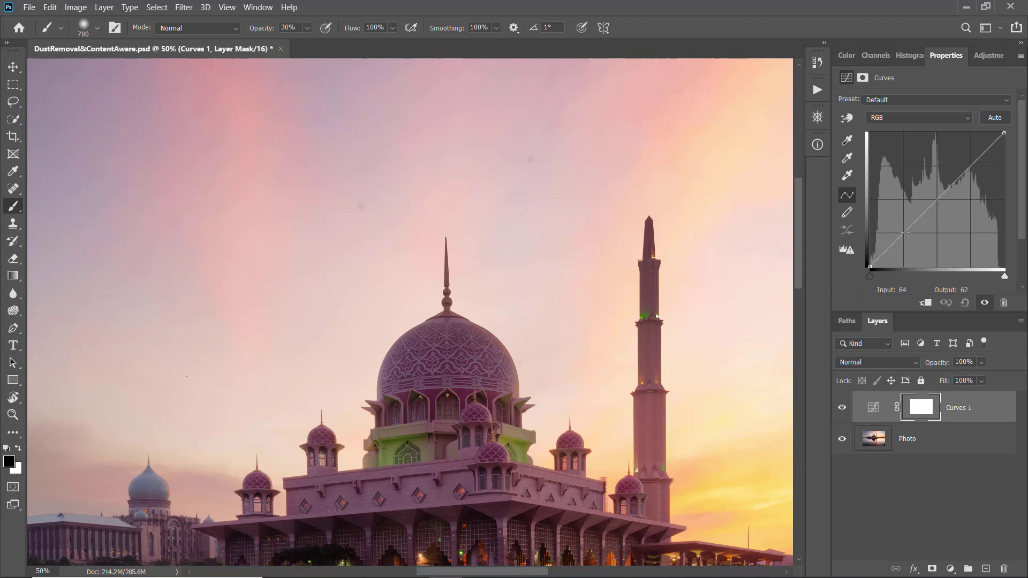
- Shape the RGB curve for strong contrast, with points at about input 92/output 28, 191/151 and 221/219
left_click_drag(905, 234, 911, 246)
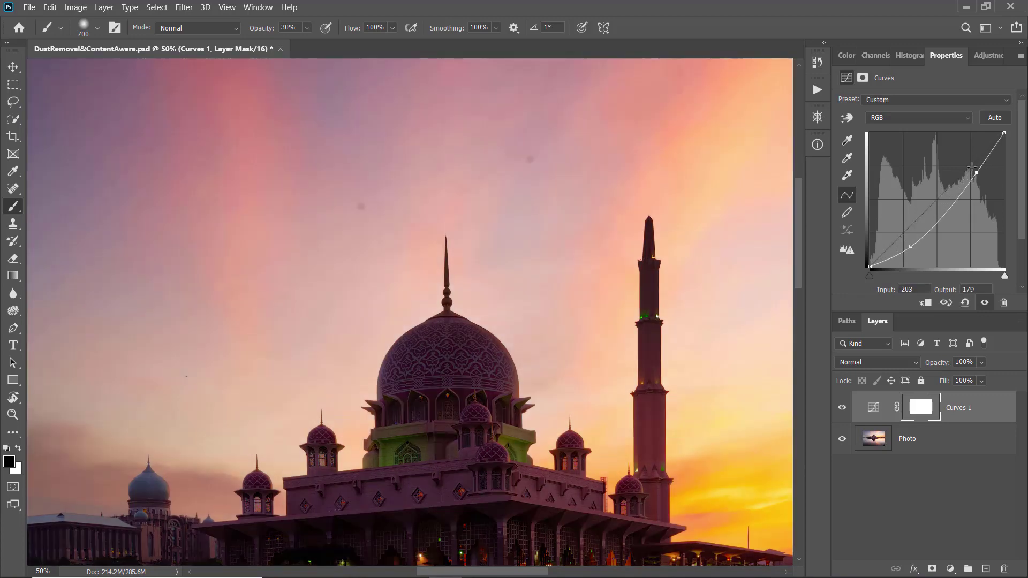
left_click_drag(971, 169, 973, 171)
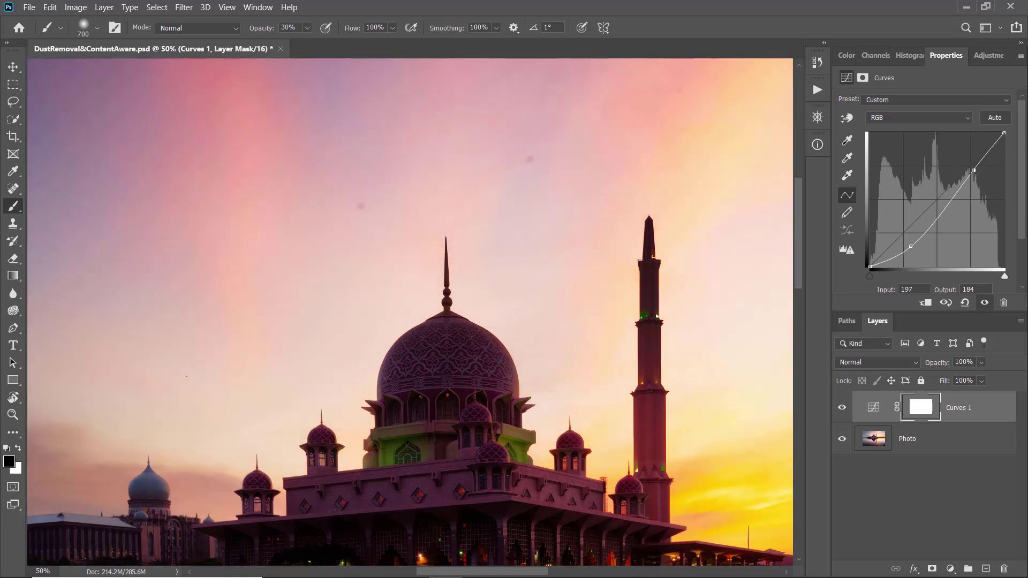
left_click_drag(911, 246, 919, 251)
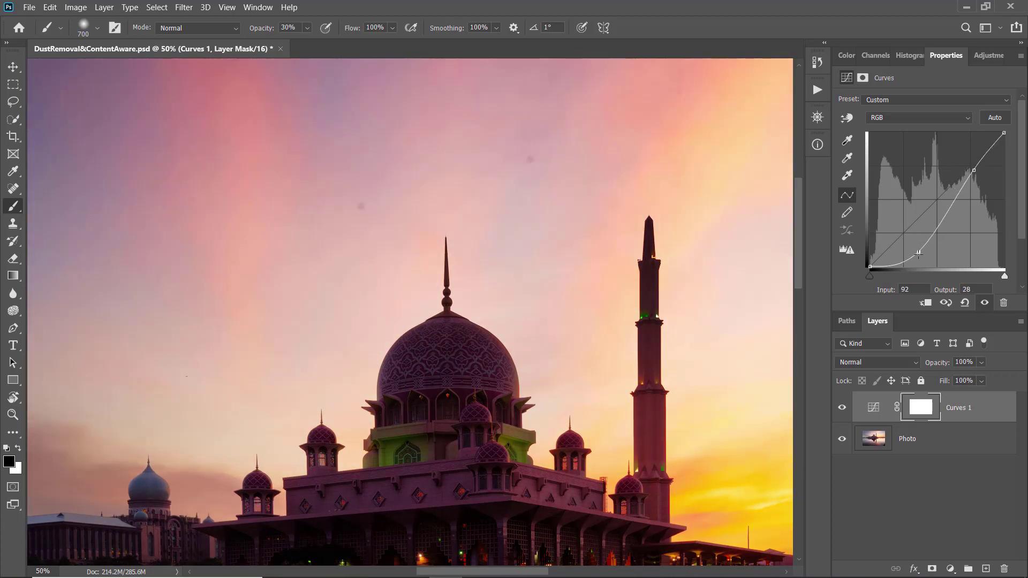
left_click_drag(973, 170, 970, 188)
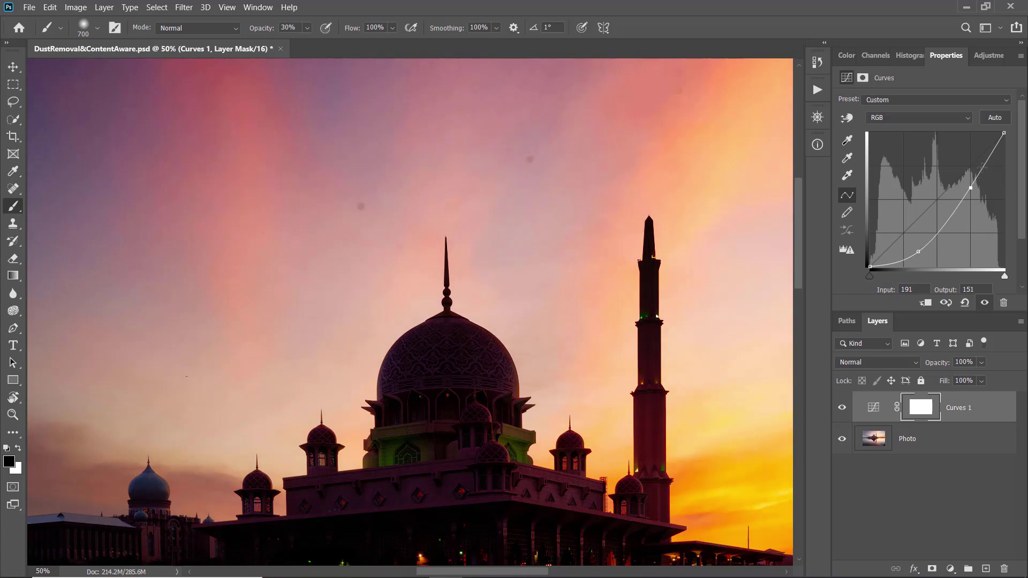
left_click_drag(988, 154, 985, 152)
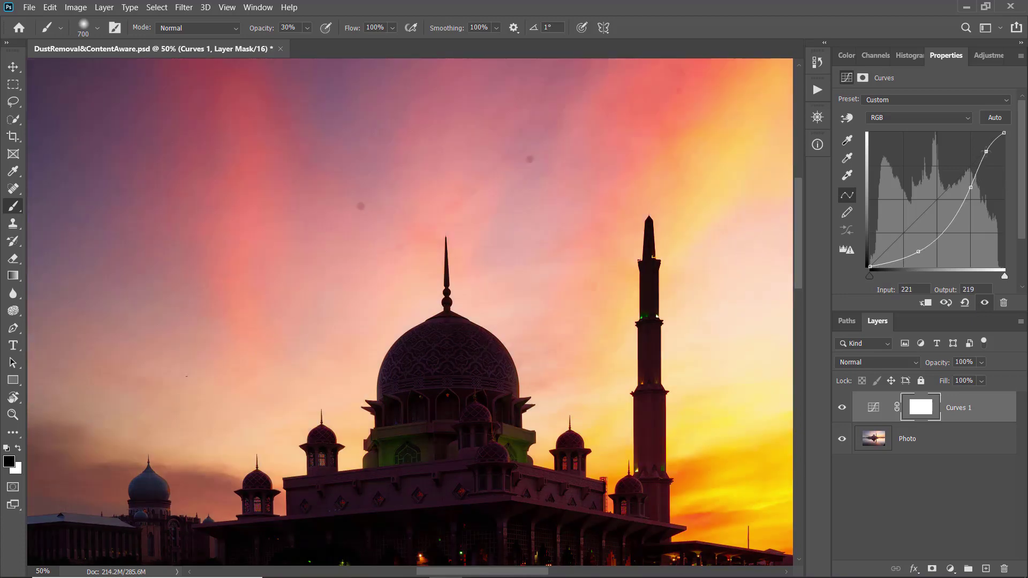
- Examine the high-contrast sky around and to the right of the minaret for dust spots, using a brush circle of size 150
key("bracketleft")
key("bracketleft")
key("bracketleft")
key("bracketleft")
key("bracketleft")
key("bracketleft")
key("bracketleft")
key("bracketleft")
left_click_drag(701, 177, 413, 143)
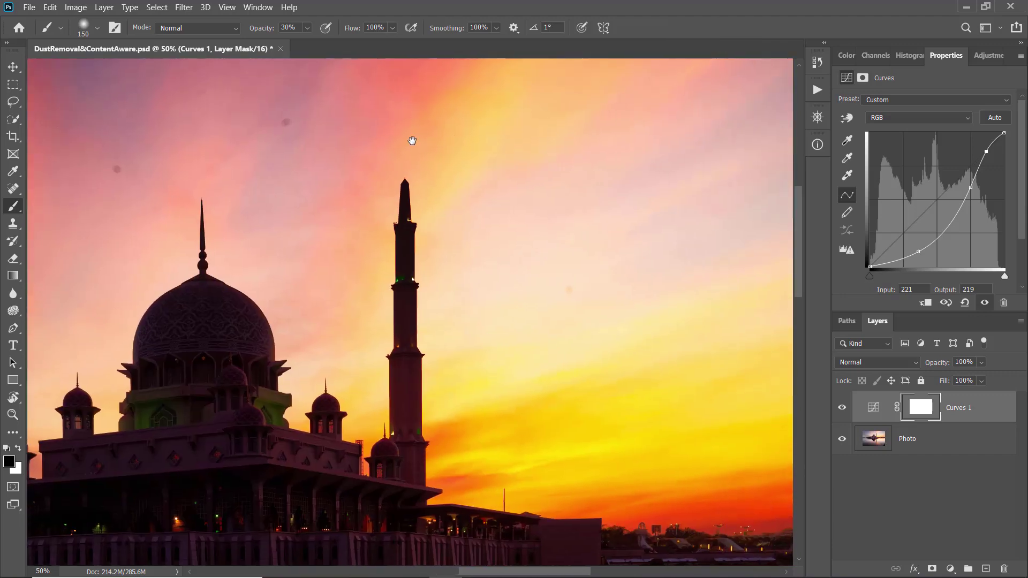
left_click_drag(599, 305, 484, 310)
mouse_move(640, 287)
left_mouse_down()
mouse_move(592, 291)
mouse_move(473, 359)
mouse_move(305, 406)
left_mouse_up()
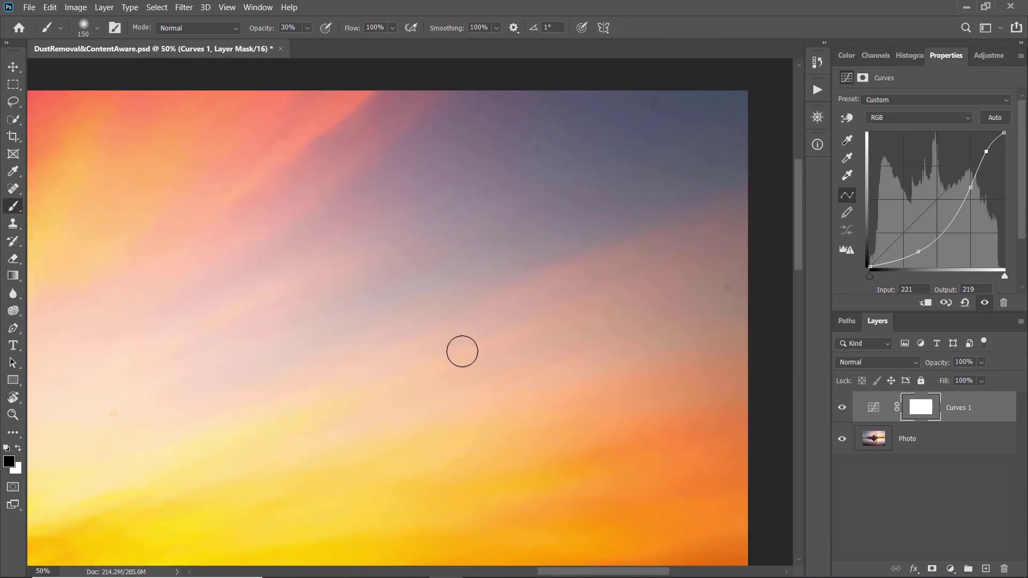
left_click_drag(287, 388, 688, 357)
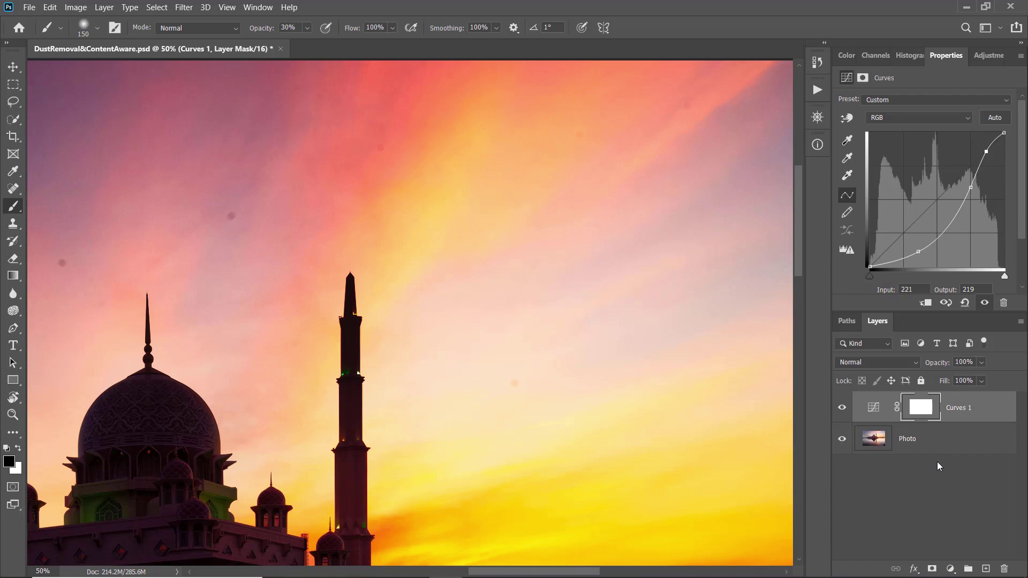
- Create a new layer named Remove Dust and place it between the Curves 1 and Photo layers
left_click(986, 568)
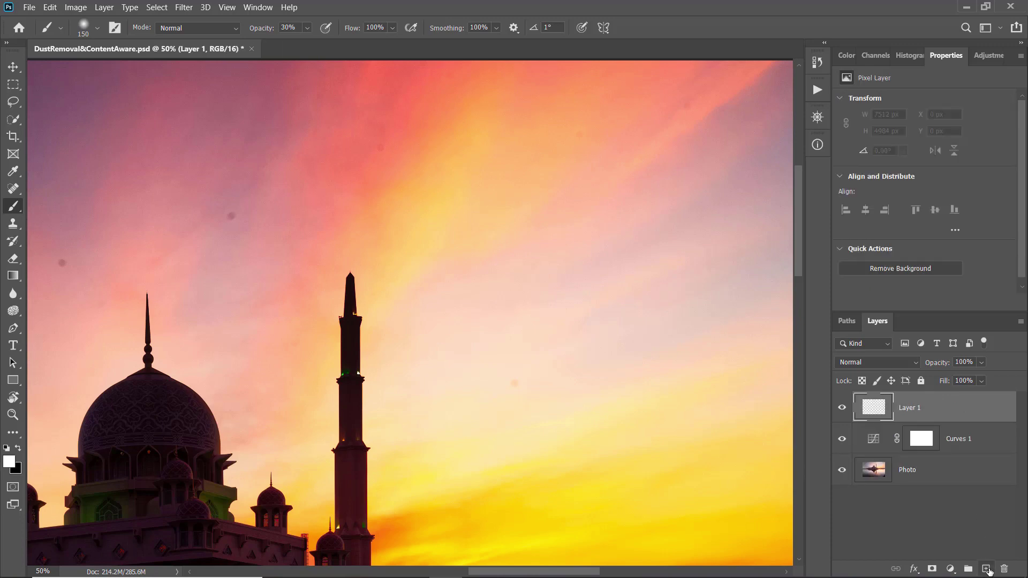
double_click(905, 407)
type("Remove Dust")
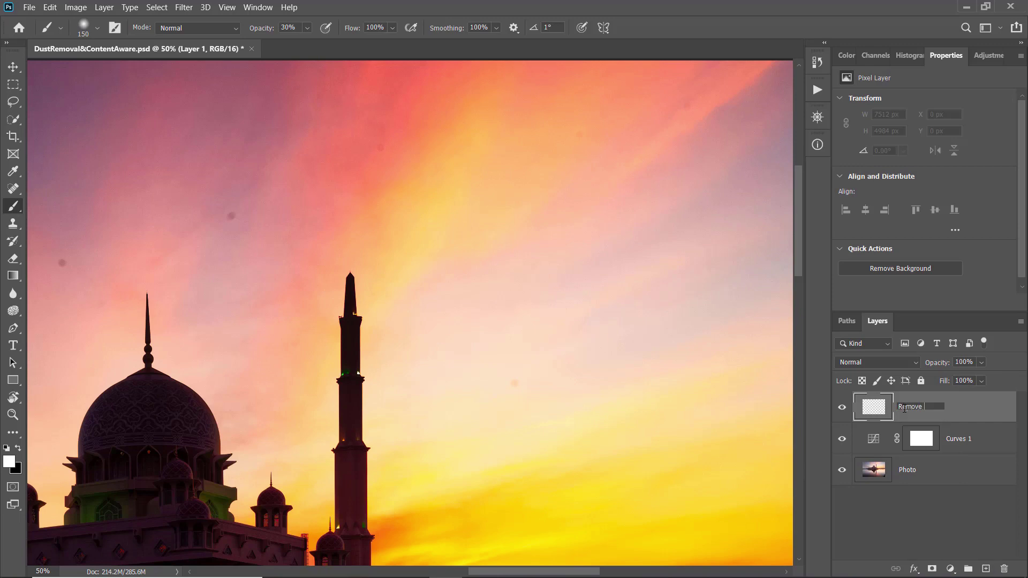
key("Return")
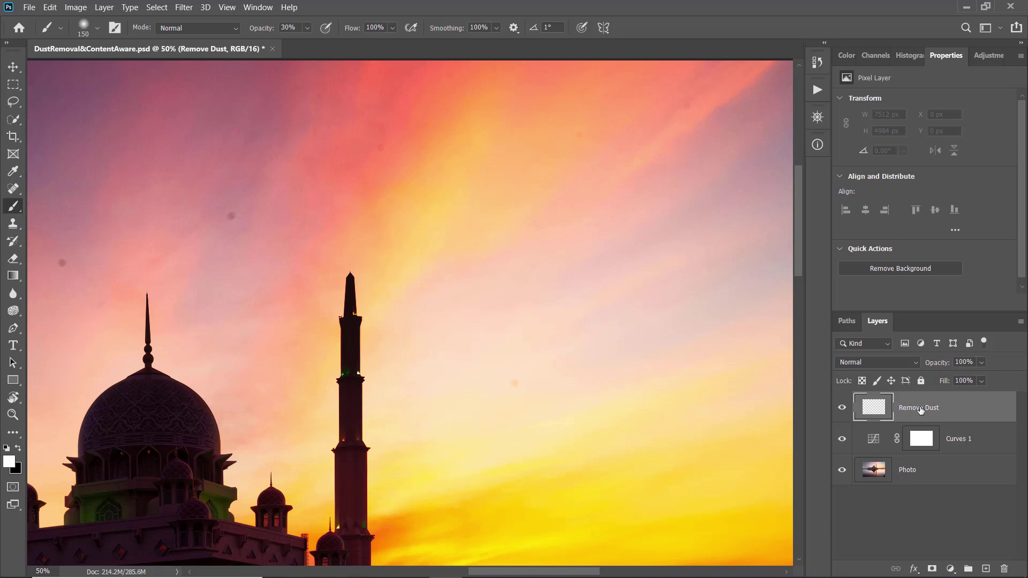
left_click_drag(919, 411, 911, 458)
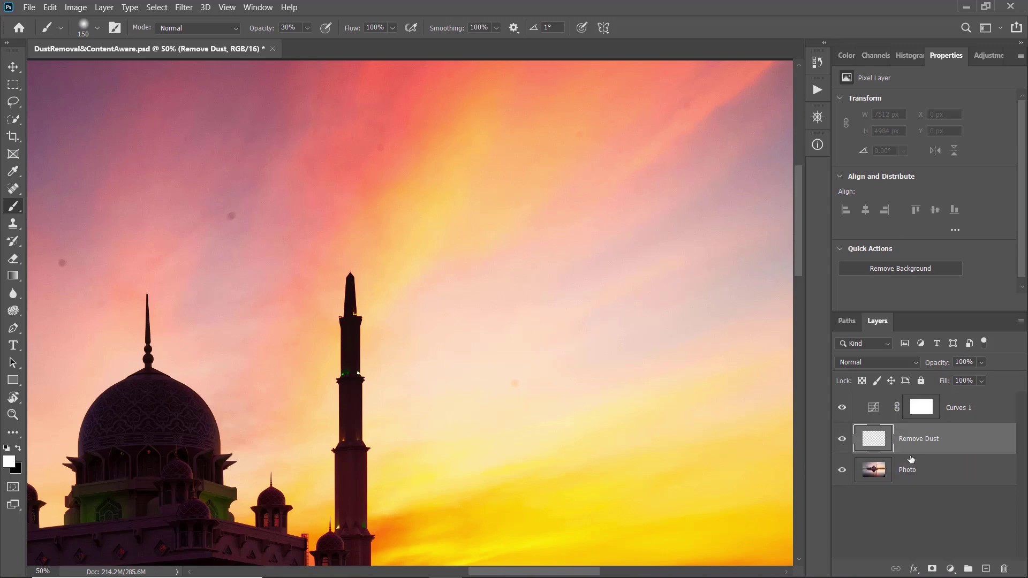
- Heal the dust spots in the sky above the dome and minaret with the Content-Aware Spot Healing Brush at size 60
left_click(14, 189)
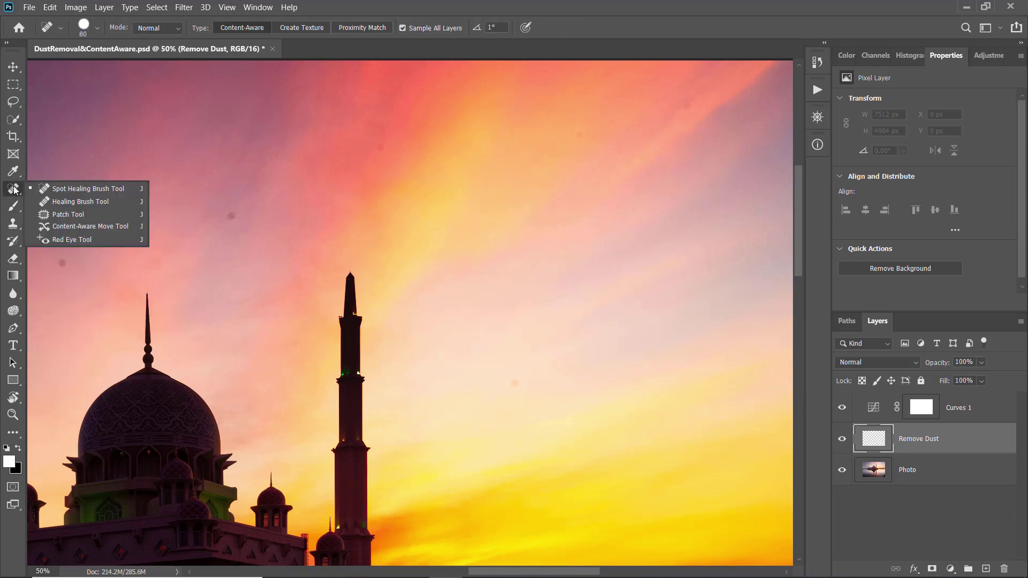
left_click(51, 191)
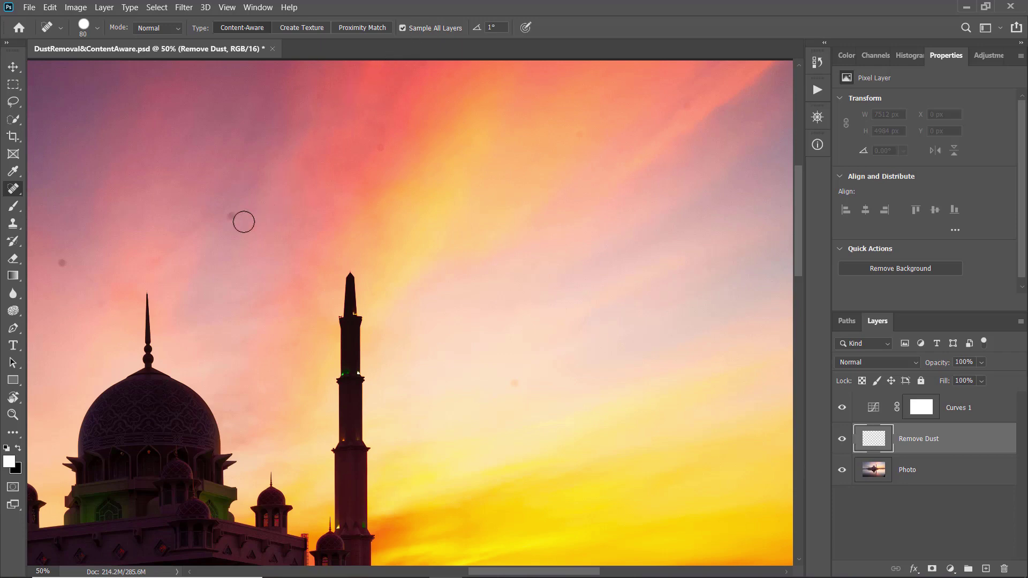
key("bracketleft")
key("bracketleft")
left_click(231, 217)
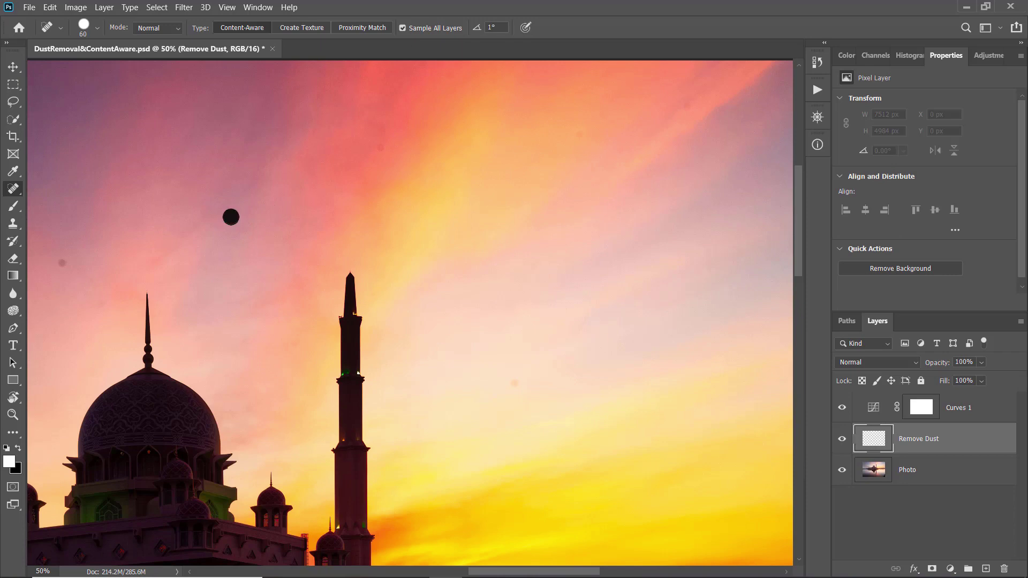
left_click(378, 146)
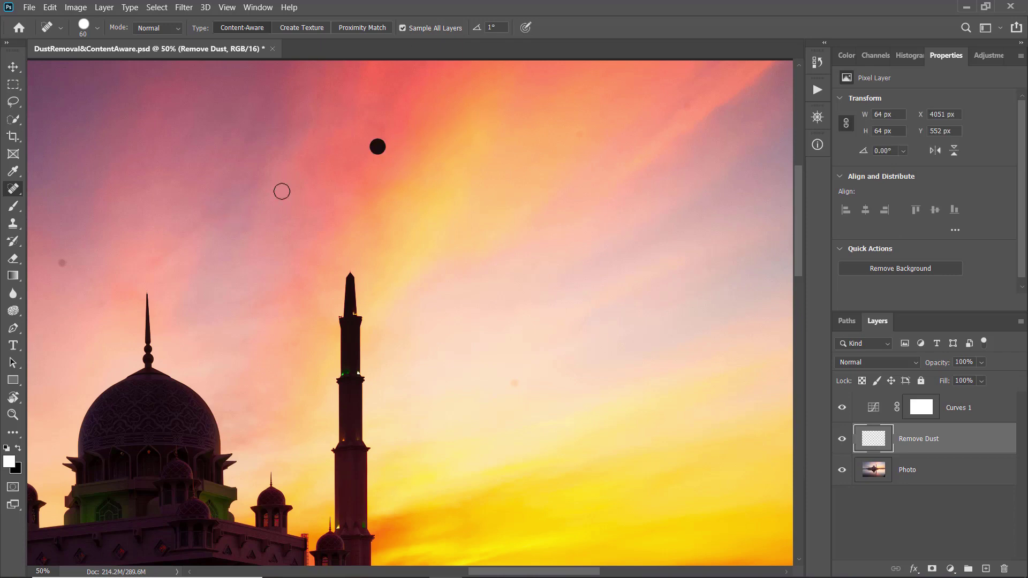
left_click(62, 261)
- Heal three dust spots in the bright sky just right of the minaret
scroll(535, 203, "right", 3)
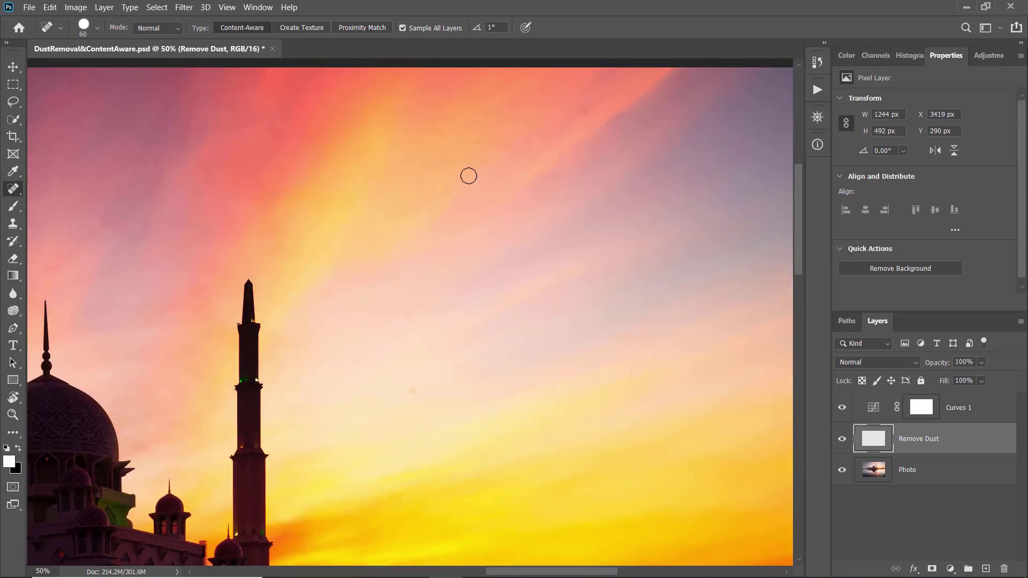
left_click(477, 138)
left_click(412, 388)
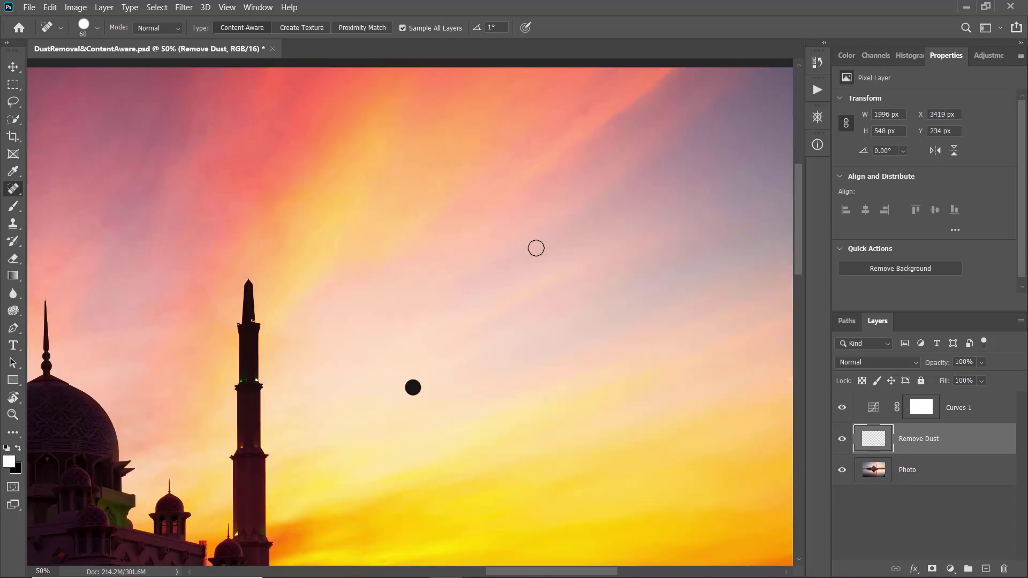
left_click(586, 113)
- Heal the dust spots in the blue-grey sky near the photo's upper right corner and right edge
left_click_drag(626, 262, 231, 236)
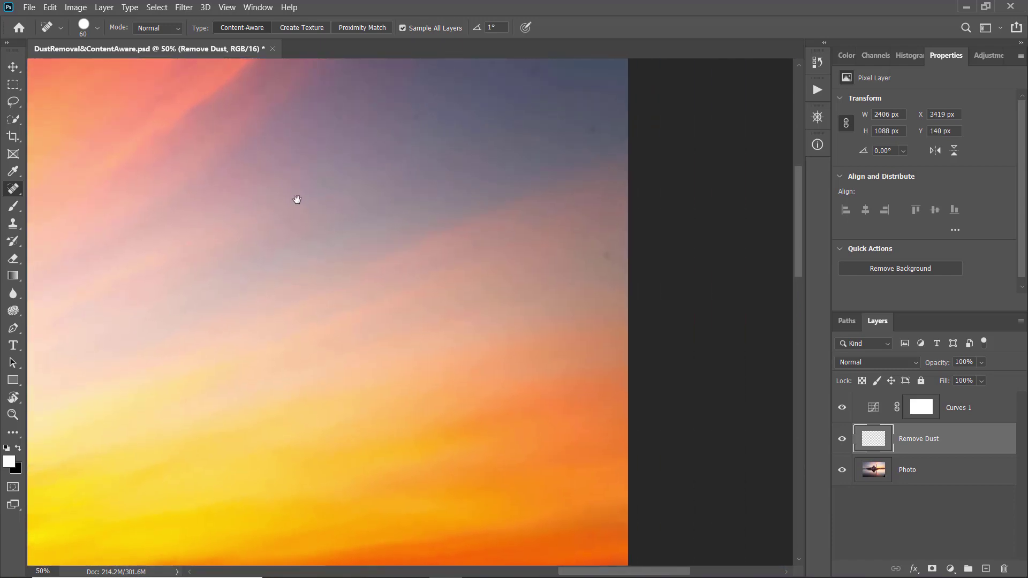
left_click(418, 118)
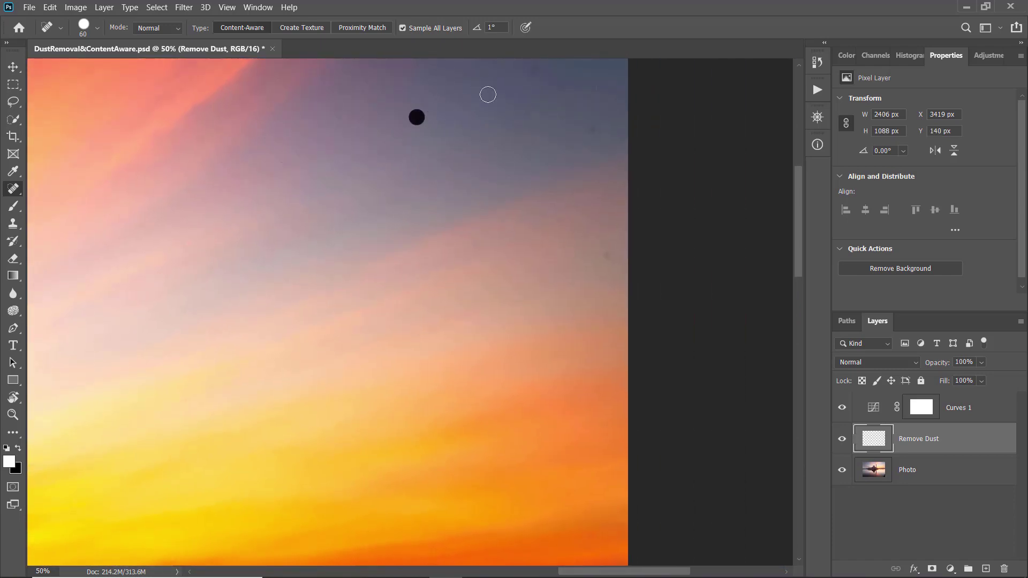
left_click(535, 71)
left_click(596, 129)
left_click(606, 255)
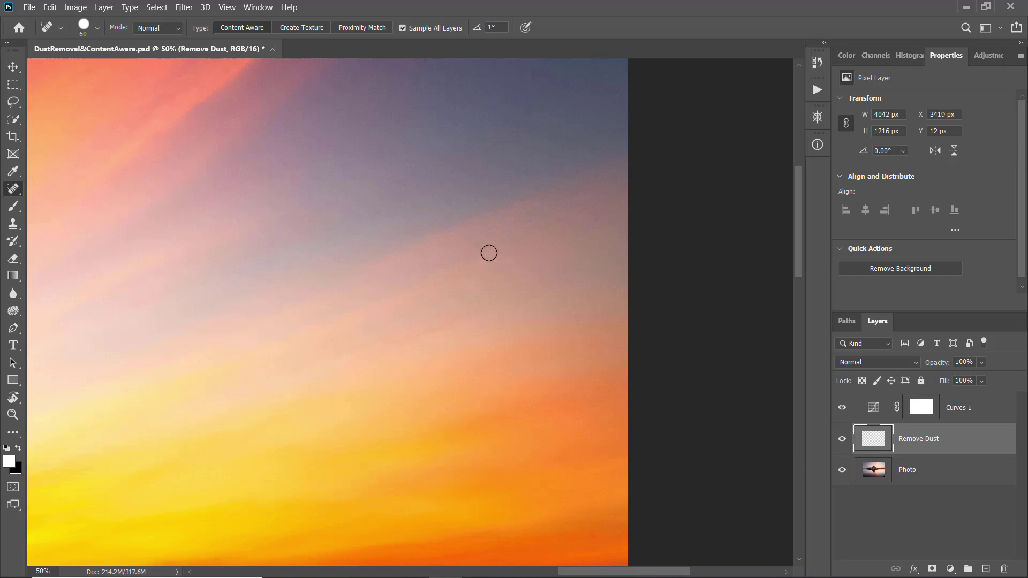
left_click(418, 60)
- Check the rest of the sky for dust and heal the spot beside the main dome's spire
left_click_drag(452, 333, 501, 189)
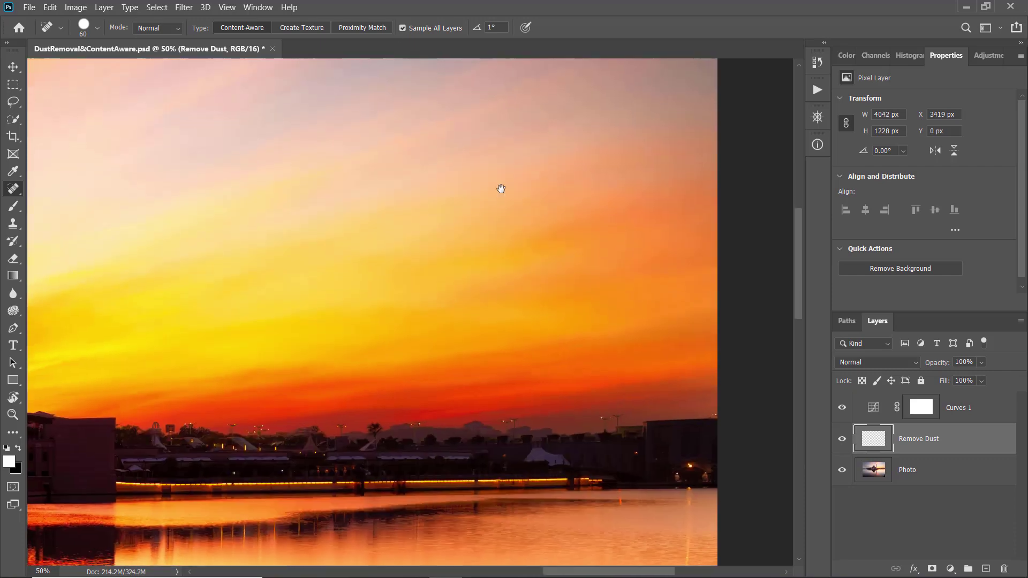
left_click_drag(356, 243, 646, 311)
left_click_drag(387, 320, 713, 381)
left_click_drag(292, 348, 528, 385)
left_click_drag(385, 381, 633, 342)
left_click_drag(296, 351, 509, 385)
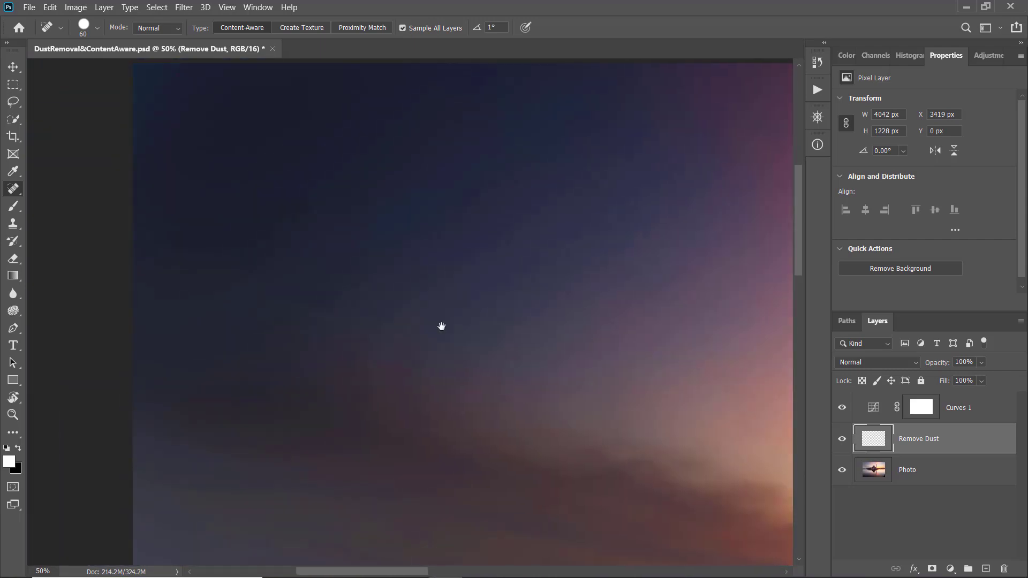
left_click_drag(441, 326, 199, 280)
mouse_move(649, 252)
left_mouse_down()
mouse_move(305, 413)
mouse_move(283, 319)
left_mouse_up()
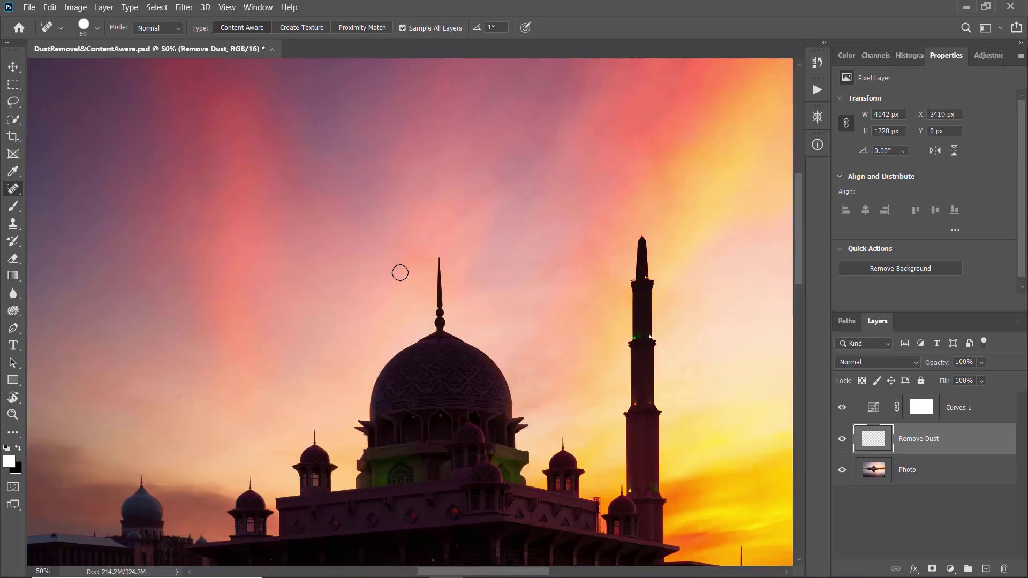
left_click(393, 268)
- Delete the Curves 1 adjustment layer and compare the photo with and without the Remove Dust layer
mouse_move(538, 287)
left_mouse_down()
mouse_move(342, 385)
mouse_move(415, 259)
mouse_move(457, 339)
mouse_move(474, 314)
left_mouse_up()
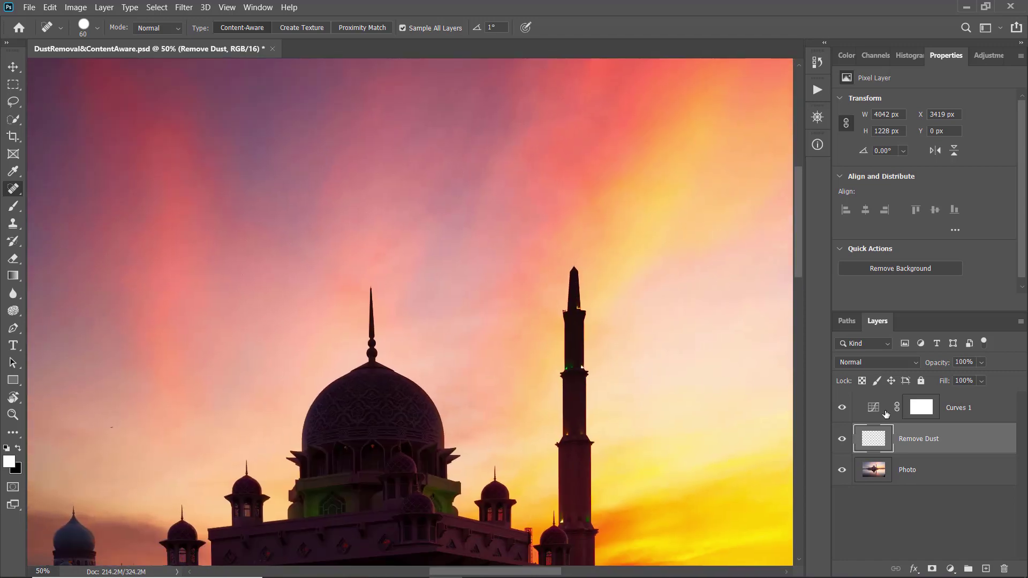
left_click_drag(888, 414, 1005, 569)
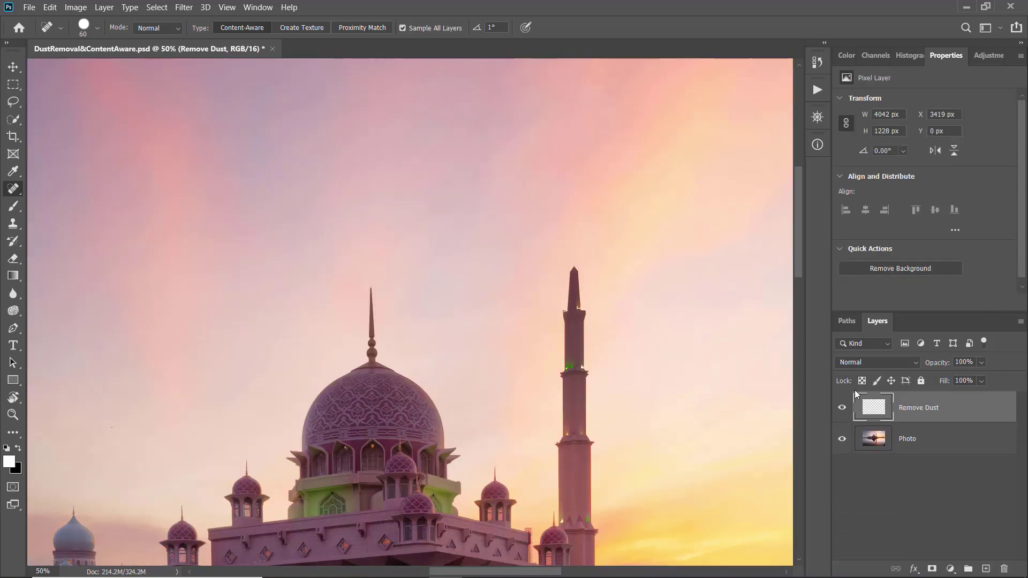
left_click(842, 409)
left_click(842, 409)
key("ctrl+0")
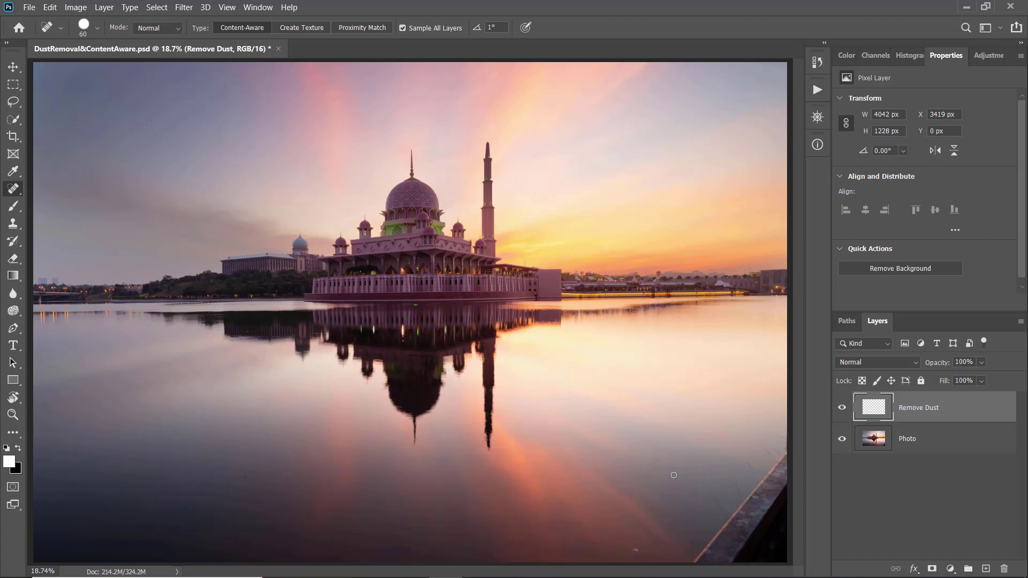
- Stamp all visible layers into a new layer on top and rename it Remove fence
key("ctrl+alt+shift+e")
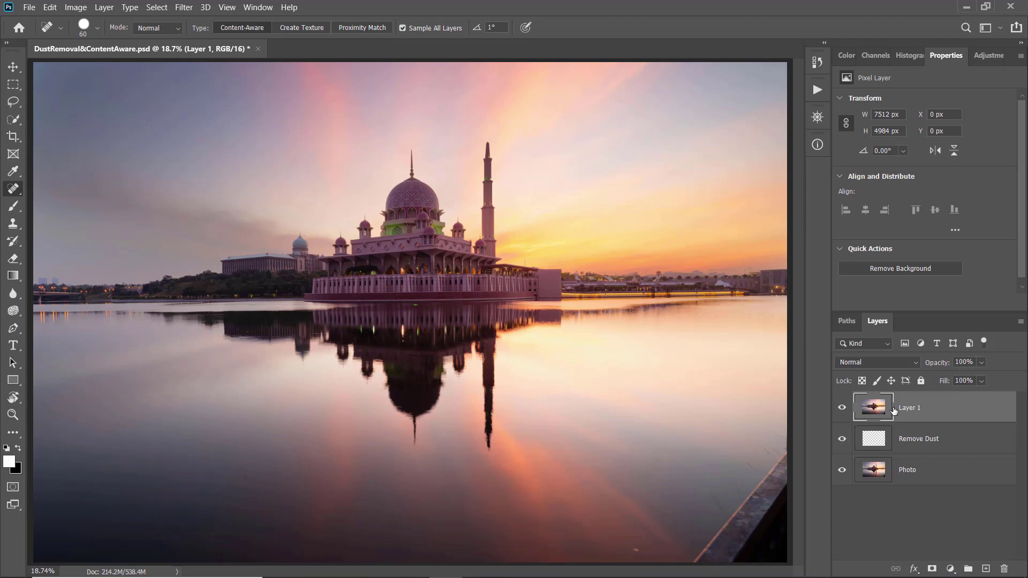
double_click(903, 409)
type("Remove fence")
key("Return")
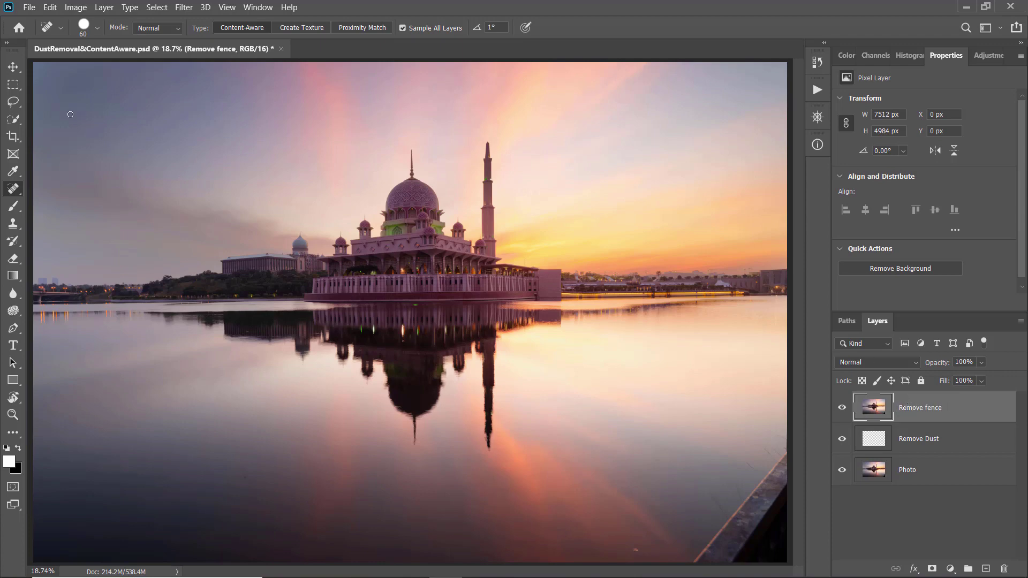
- Draw a loose freehand Lasso selection around the fence in the photo's lower right corner
left_click(9, 102)
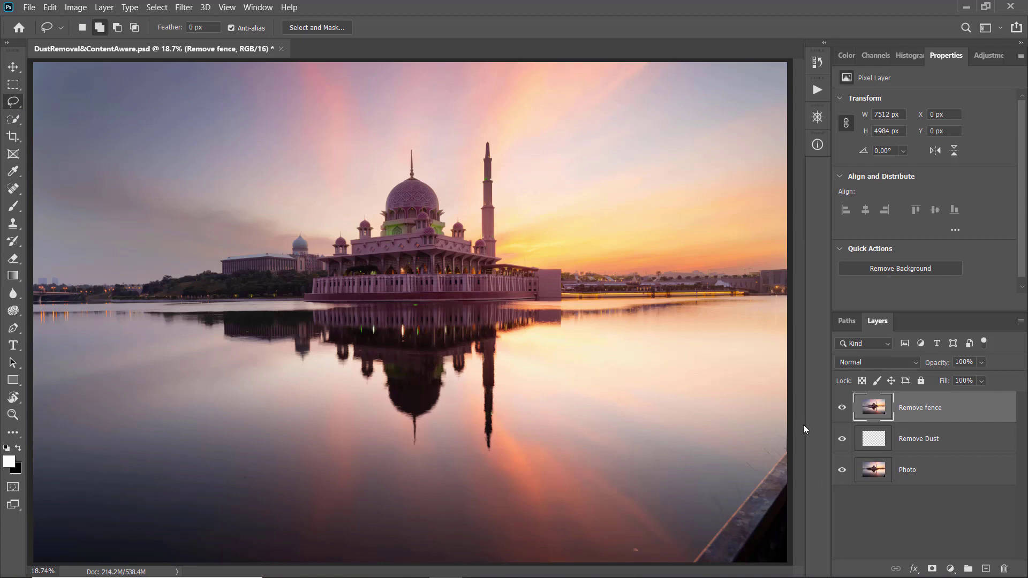
mouse_move(788, 413)
left_mouse_down()
mouse_move(692, 467)
mouse_move(610, 562)
mouse_move(819, 573)
mouse_move(798, 413)
left_mouse_up()
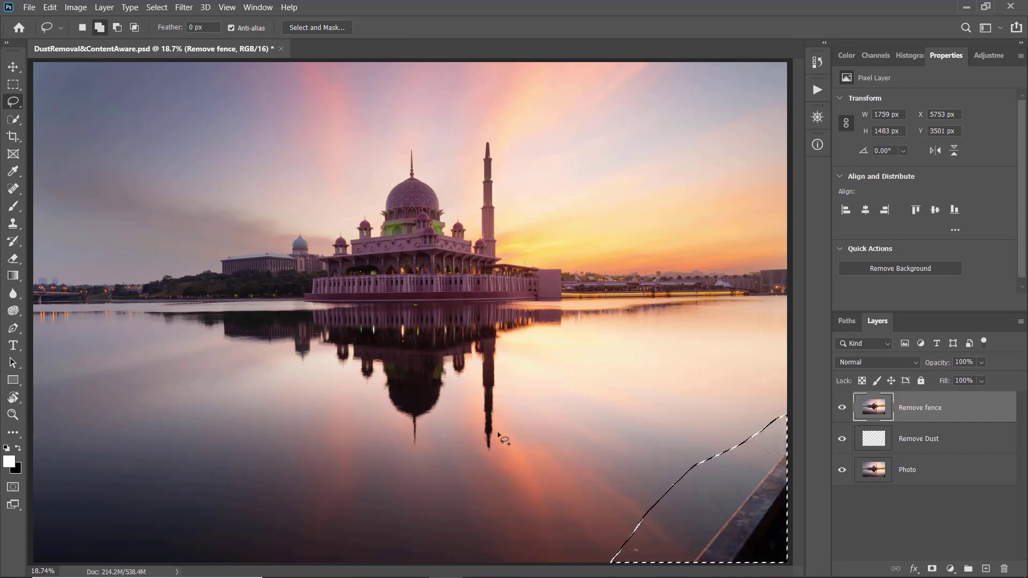
- Replace the selected fence with a Content-Aware fill, deselect, and compare the result with the original Photo layer
left_click(49, 7)
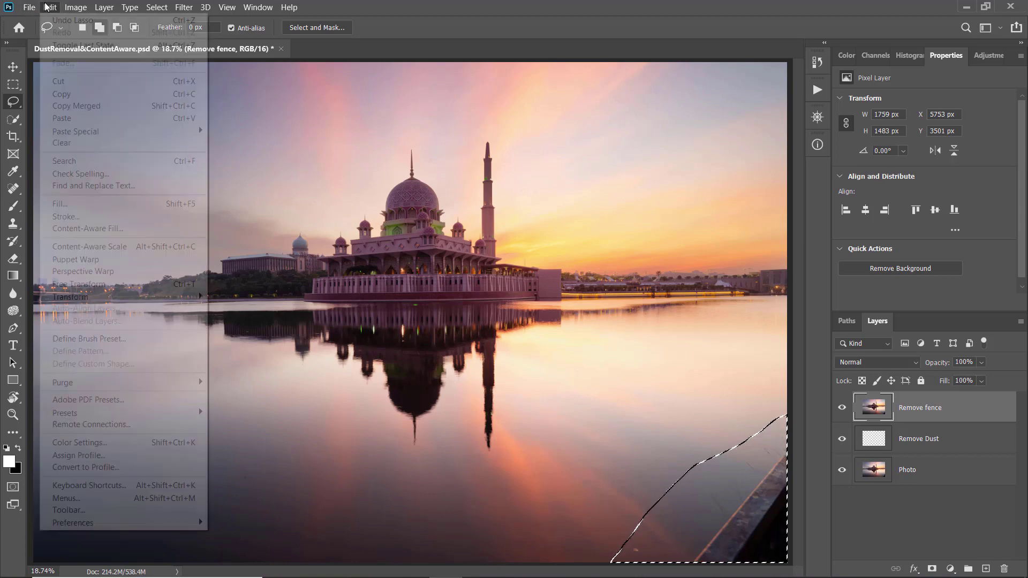
left_click(59, 204)
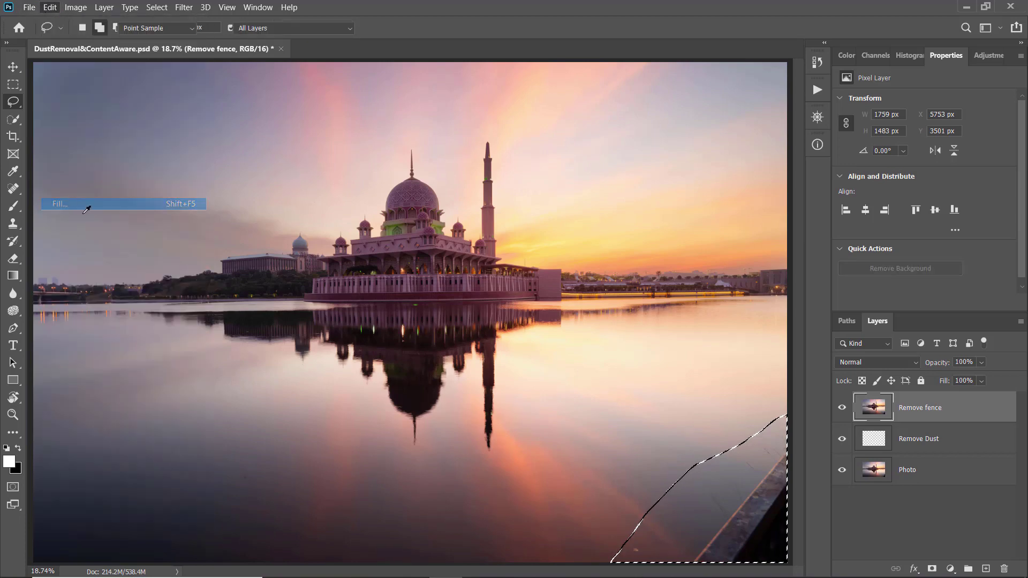
left_click(525, 150)
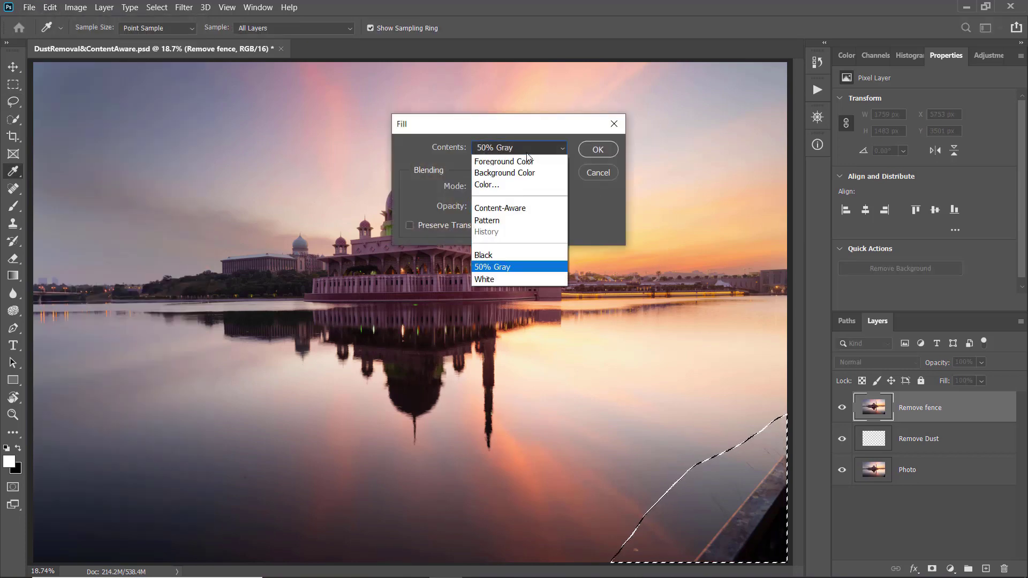
left_click(516, 208)
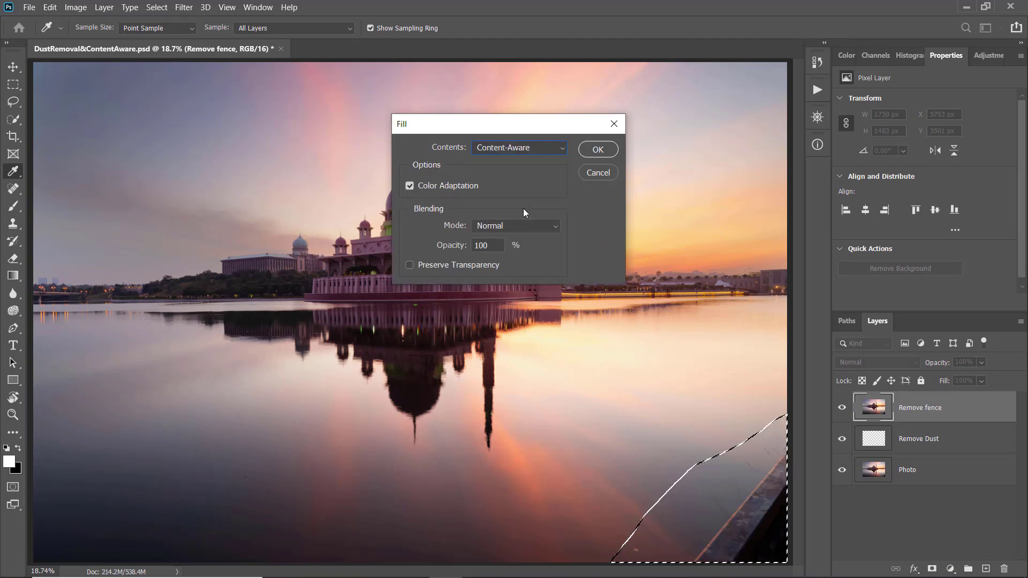
left_click(593, 150)
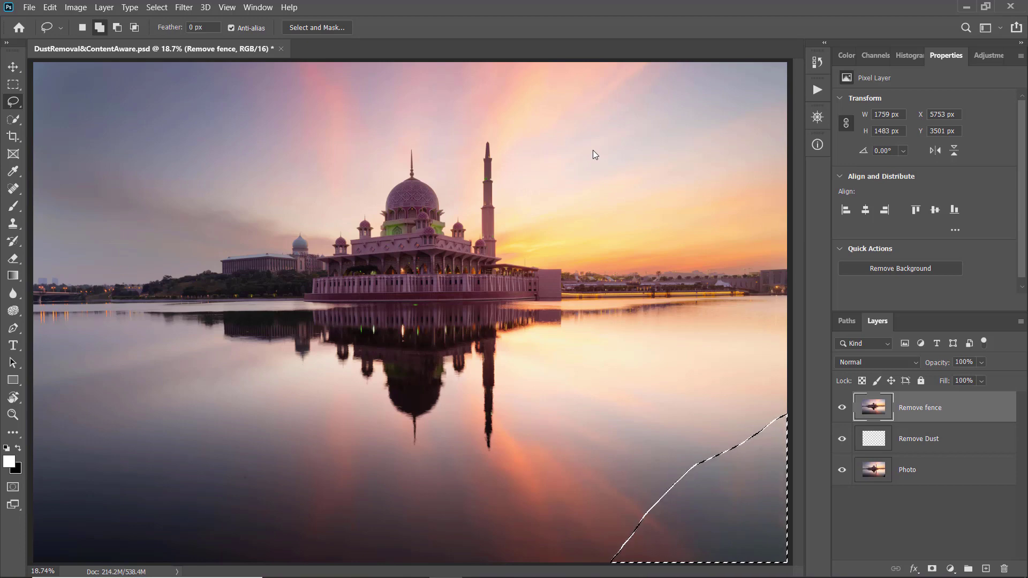
key("ctrl+d")
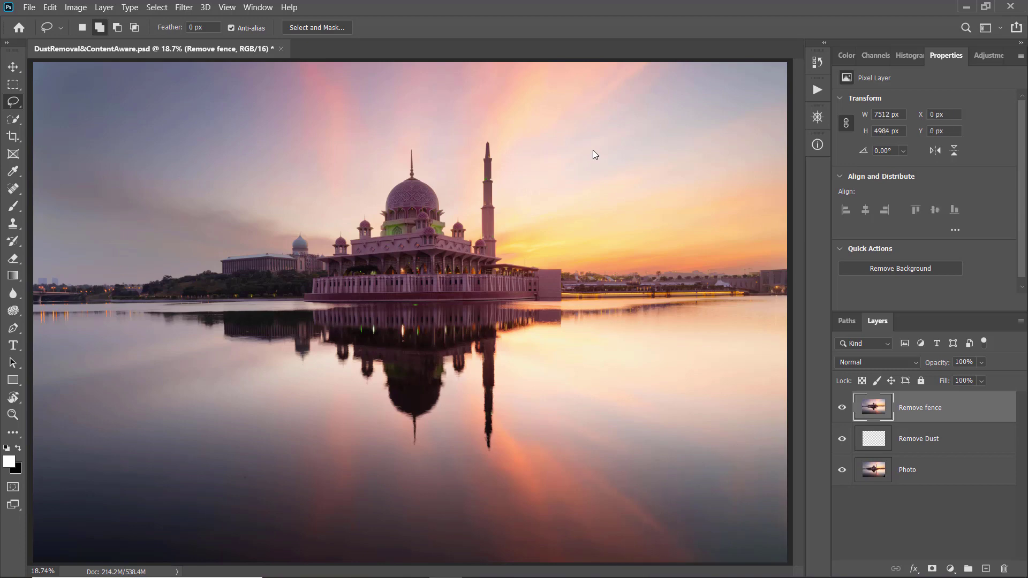
left_click(842, 470, "alt")
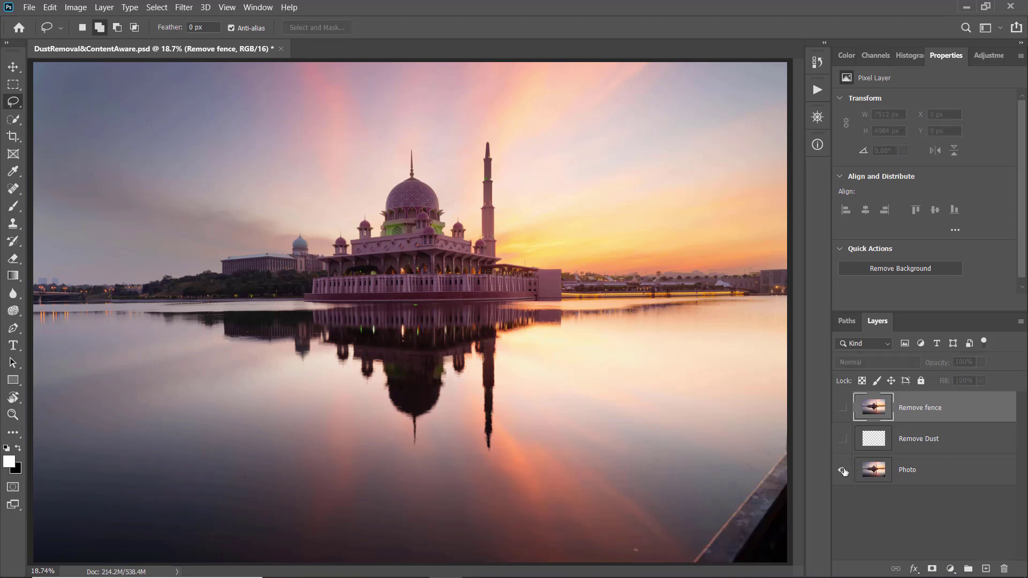
left_click(842, 470, "alt")
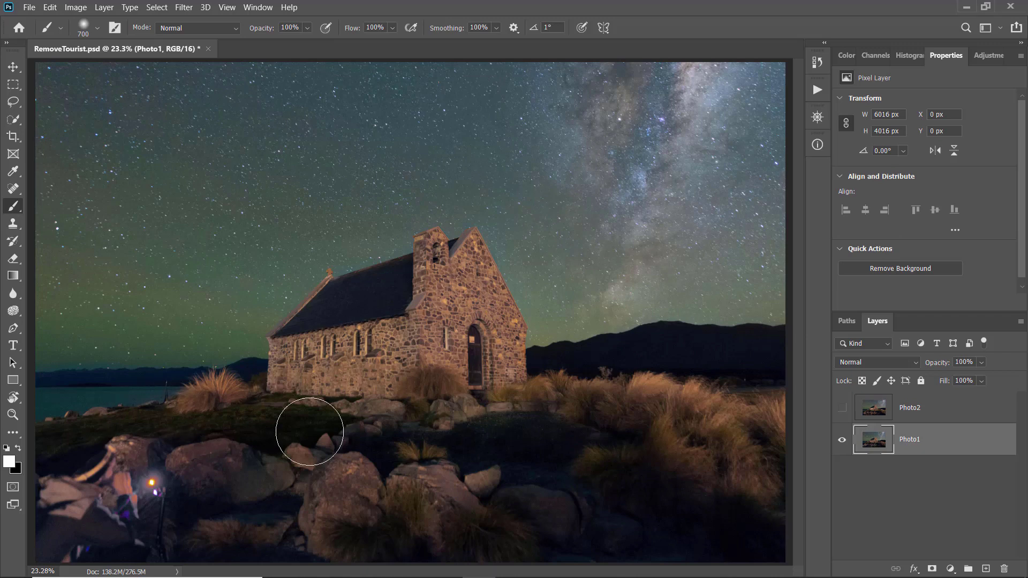
- Show the Photo2 layer with a black mask and paint white over the tourist among the lower-left rocks
left_click(917, 414)
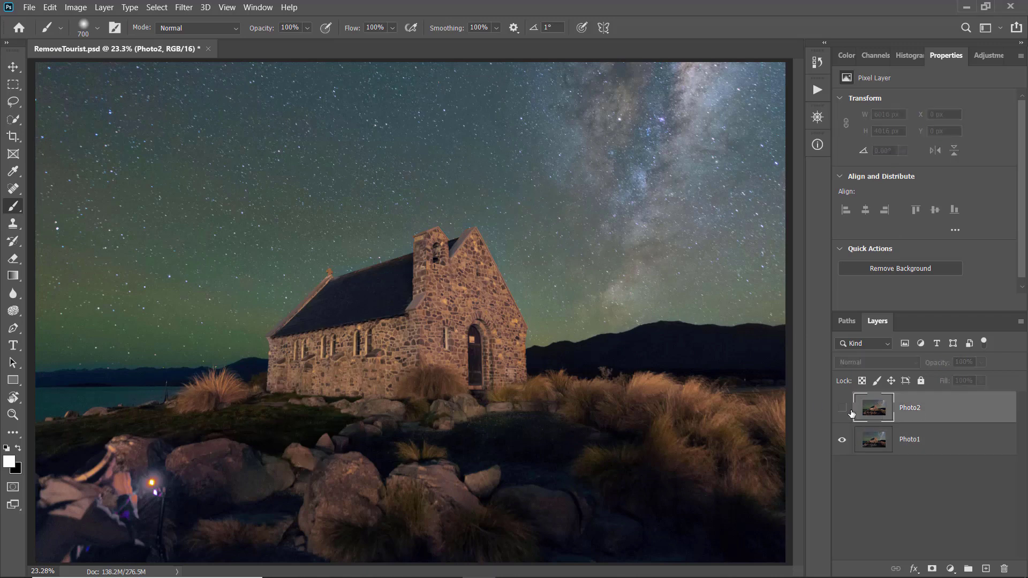
left_click(841, 410)
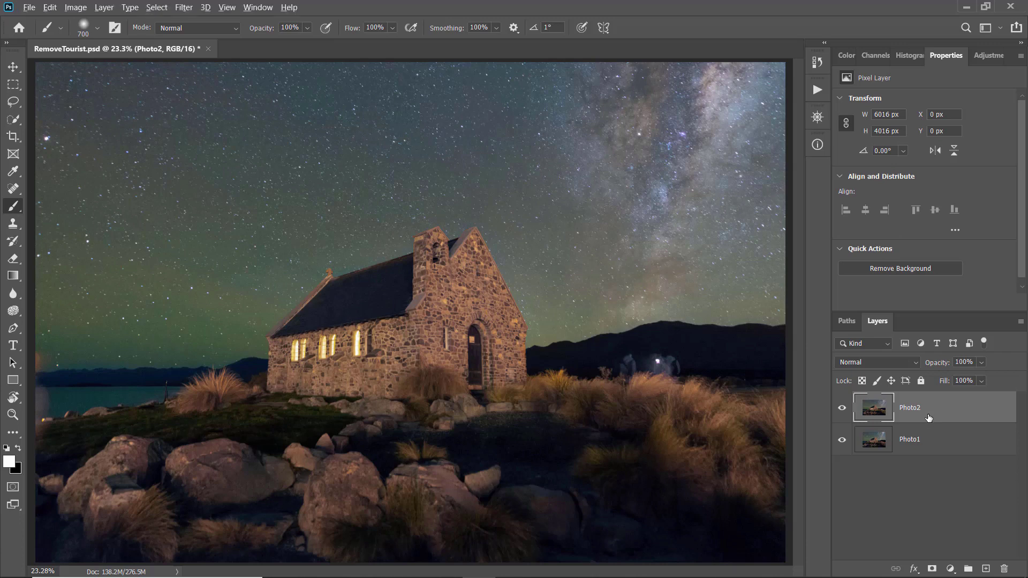
left_click(933, 569, "alt")
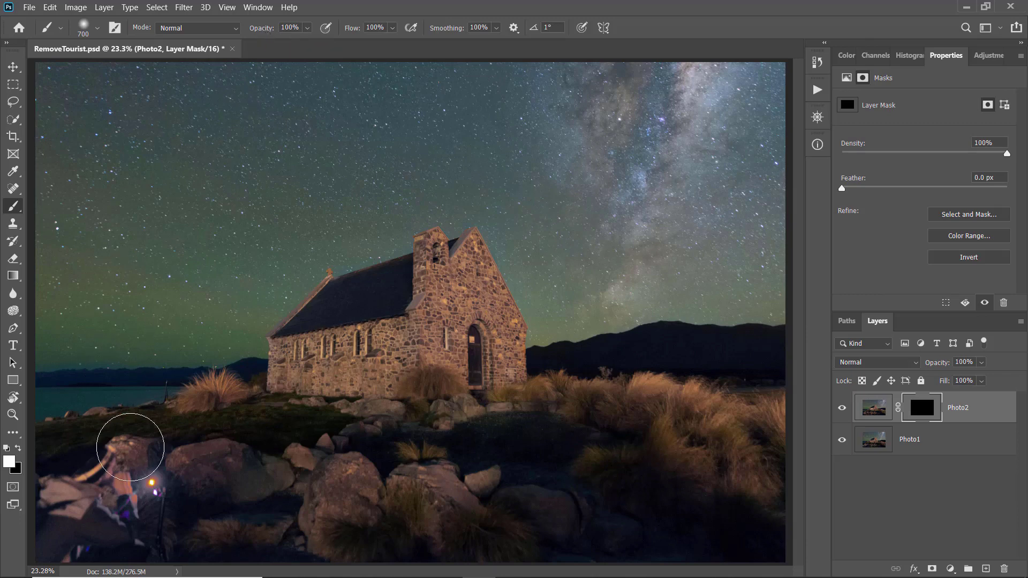
mouse_move(117, 453)
left_mouse_down()
mouse_move(49, 505)
mouse_move(139, 477)
mouse_move(51, 537)
mouse_move(153, 558)
mouse_move(137, 496)
mouse_move(165, 572)
mouse_move(173, 477)
mouse_move(130, 566)
mouse_move(213, 508)
mouse_move(144, 485)
mouse_move(133, 498)
mouse_move(40, 520)
mouse_move(141, 555)
mouse_move(227, 510)
mouse_move(268, 515)
mouse_move(254, 543)
mouse_move(325, 524)
left_mouse_up()
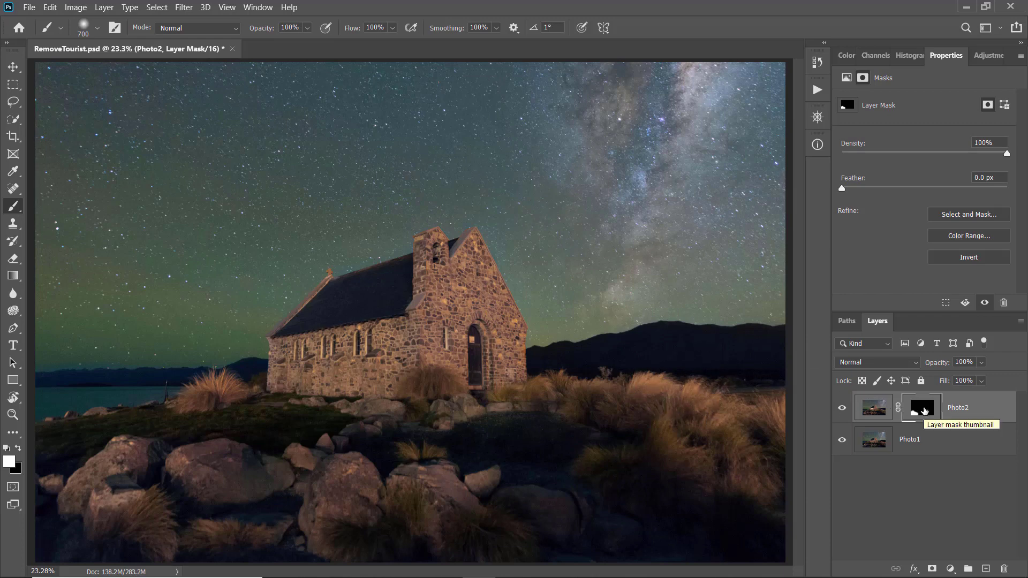
- Compare the unmasked Photo2 with Photo1 by disabling its mask and toggling its visibility, ending with the mask enabled
left_click(924, 411)
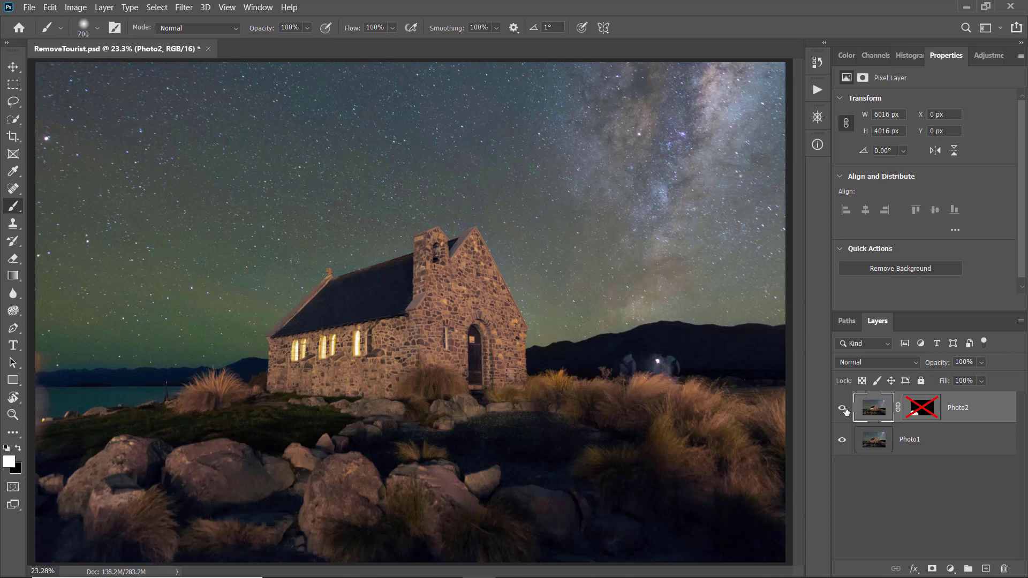
left_click(843, 409)
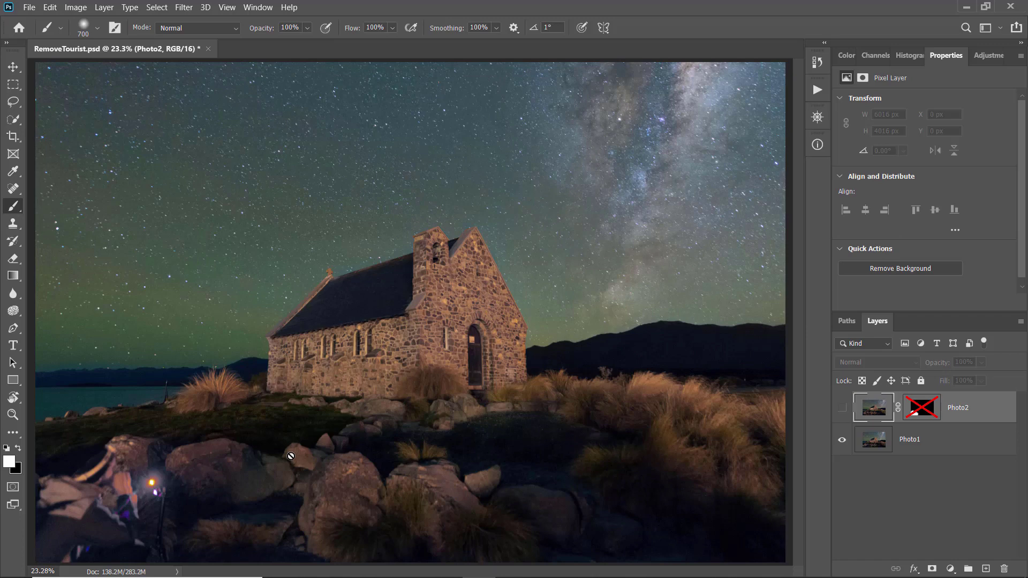
left_click(843, 410)
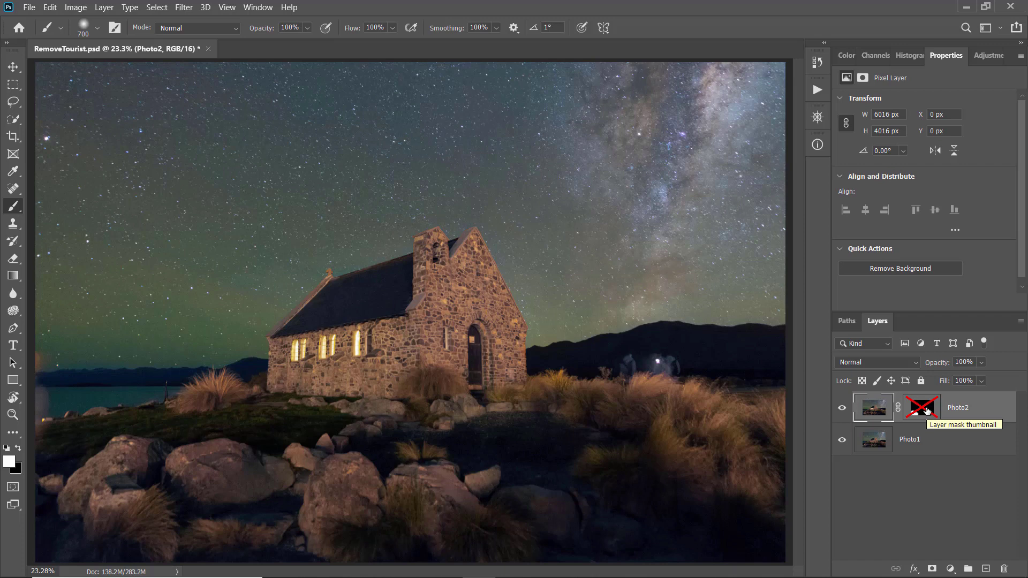
left_click(926, 410, "shift")
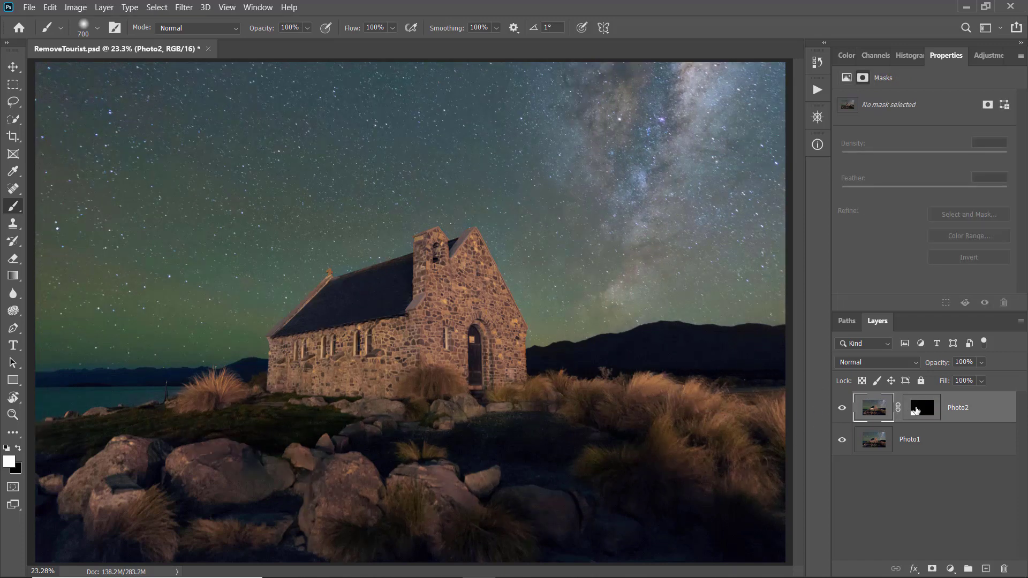
- Paint white on the Photo2 layer mask over the church's side windows
left_click(928, 414)
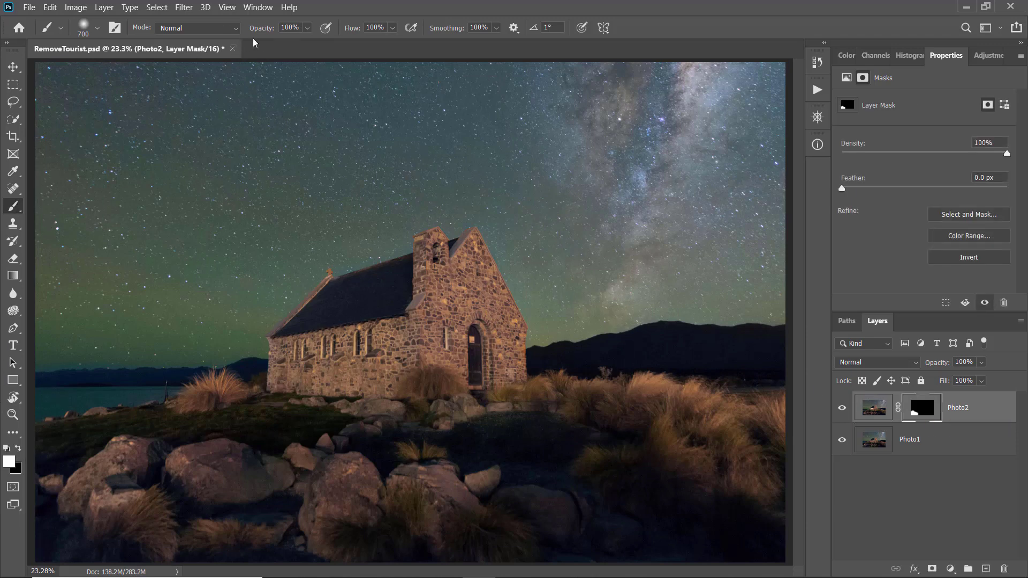
mouse_move(301, 349)
left_mouse_down()
mouse_move(399, 335)
mouse_move(364, 328)
left_mouse_up()
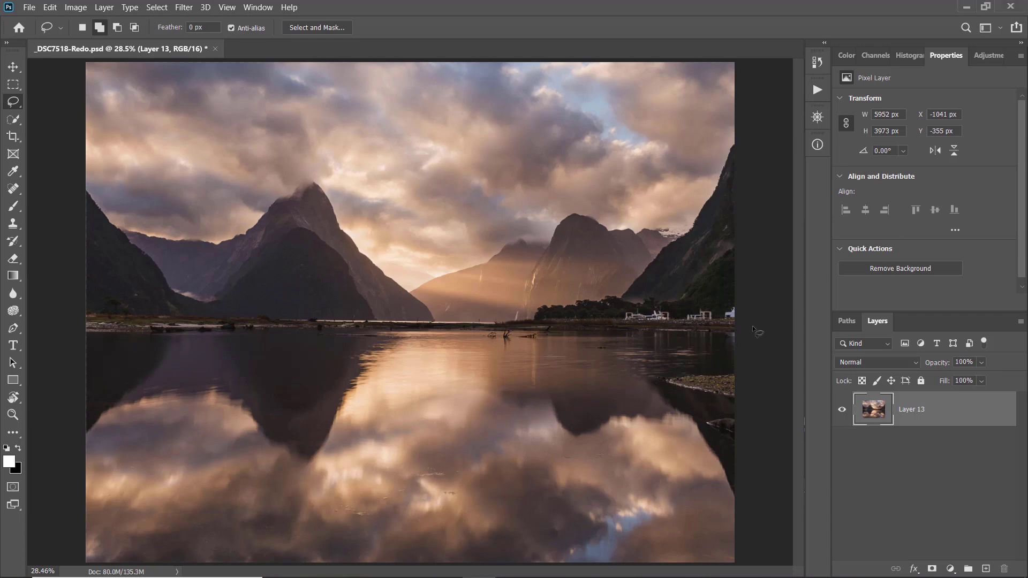
- Turn on CMYK proof colors and duplicate Layer 13
key("ctrl+y")
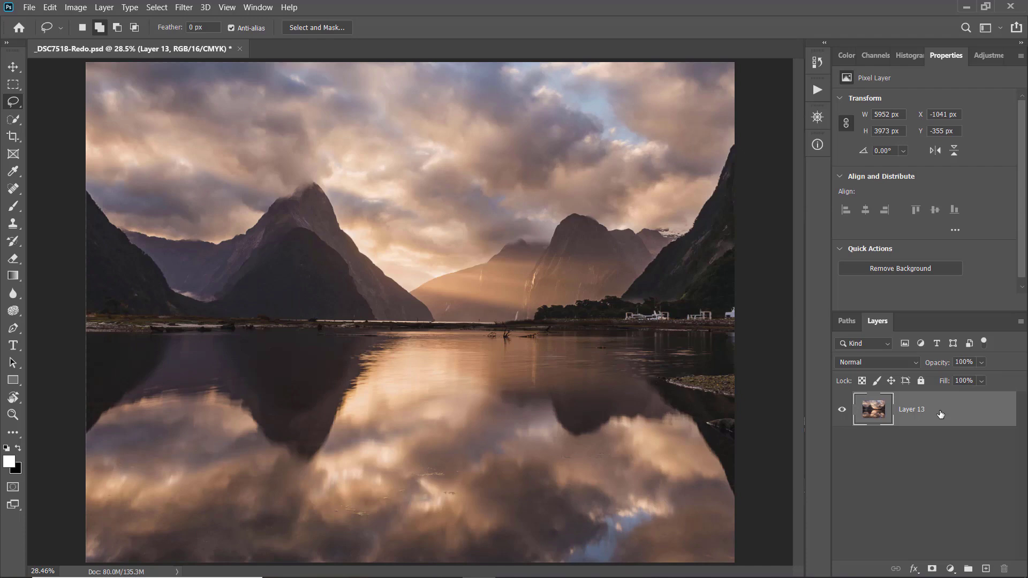
key("ctrl+j")
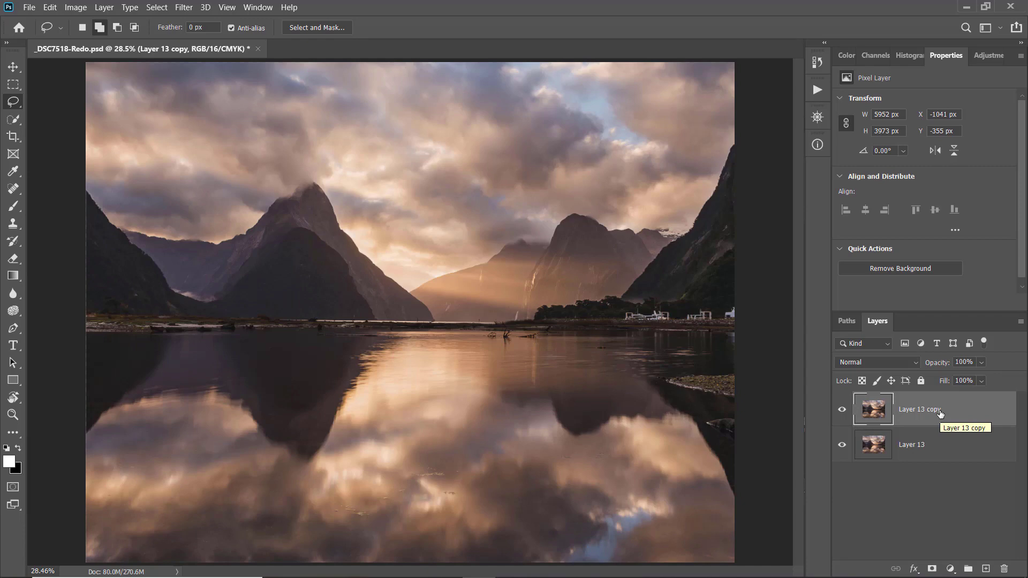
- Clone trees and rocks over the leftmost white frame on the far shore, using the Clone Stamp at size 45
key("ctrl+plus")
key("ctrl+plus")
key("ctrl+plus")
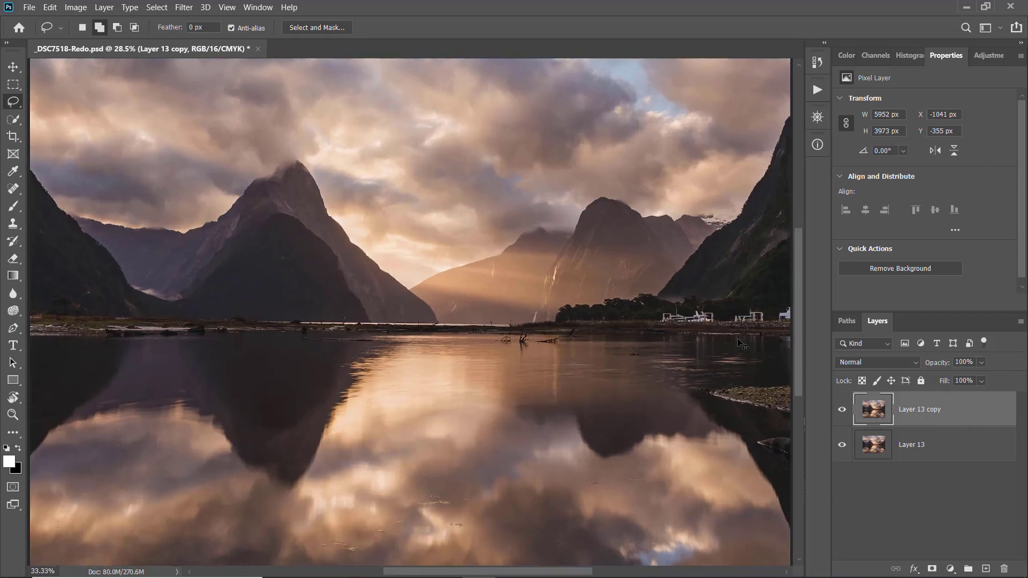
left_click_drag(735, 348, 405, 354)
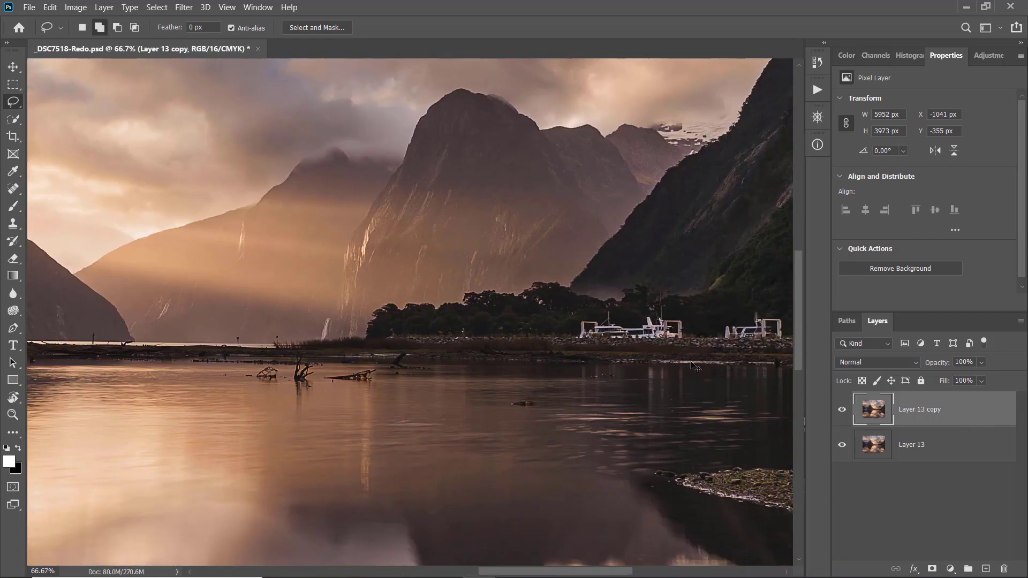
key("ctrl+plus")
left_click_drag(700, 361, 322, 376)
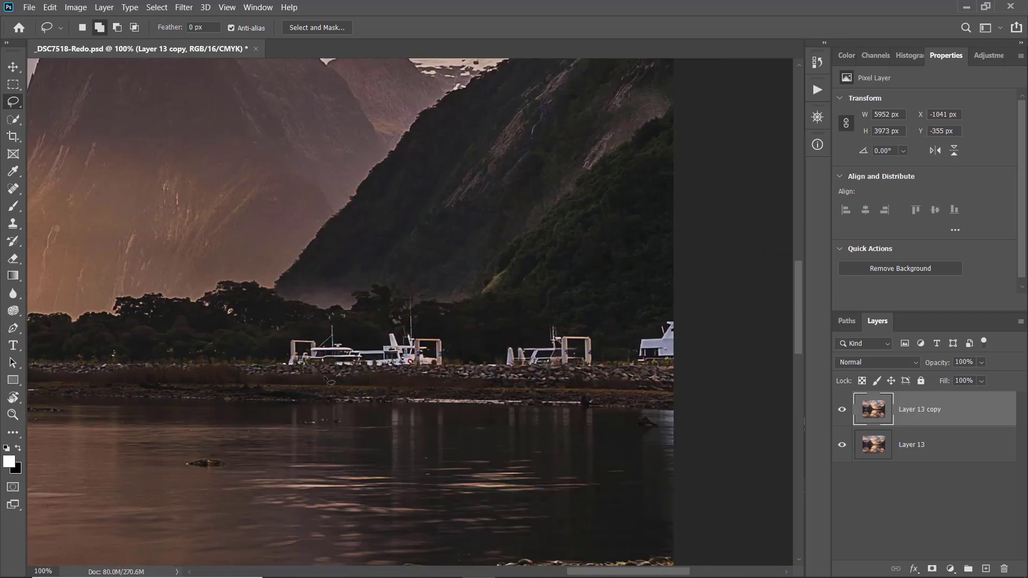
key("ctrl+plus")
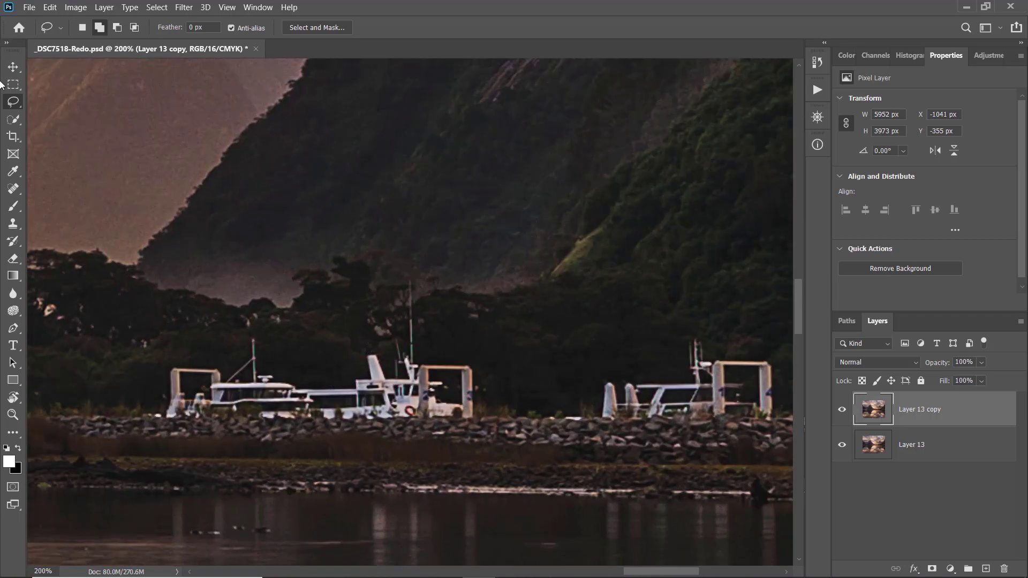
left_click(14, 223)
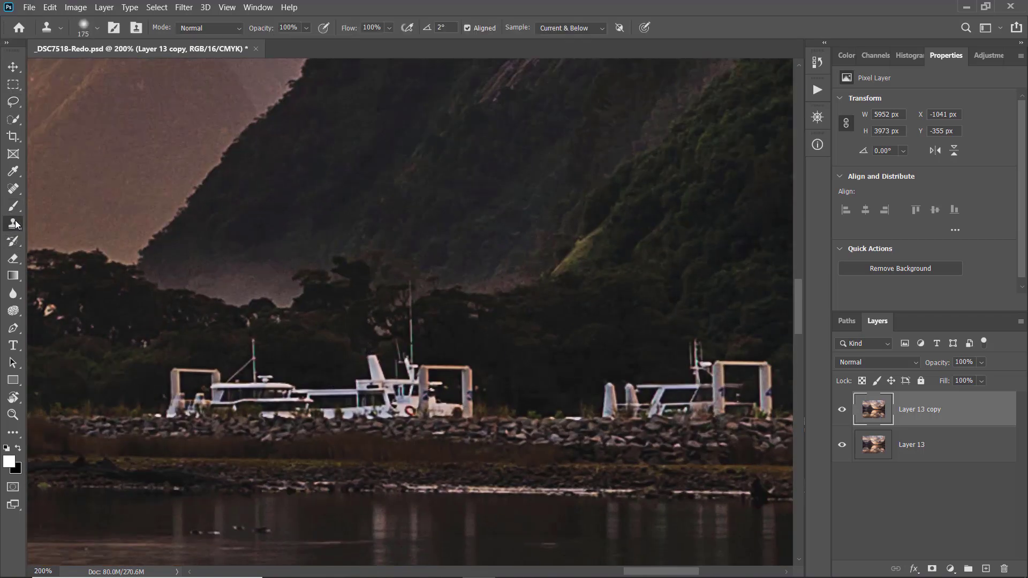
key("bracketleft")
key("bracketleft")
key("bracketleft")
key("bracketleft")
key("bracketleft")
key("bracketleft")
key("bracketleft")
key("bracketleft")
mouse_move(211, 294)
left_mouse_down()
mouse_move(288, 255)
mouse_move(265, 255)
left_mouse_up()
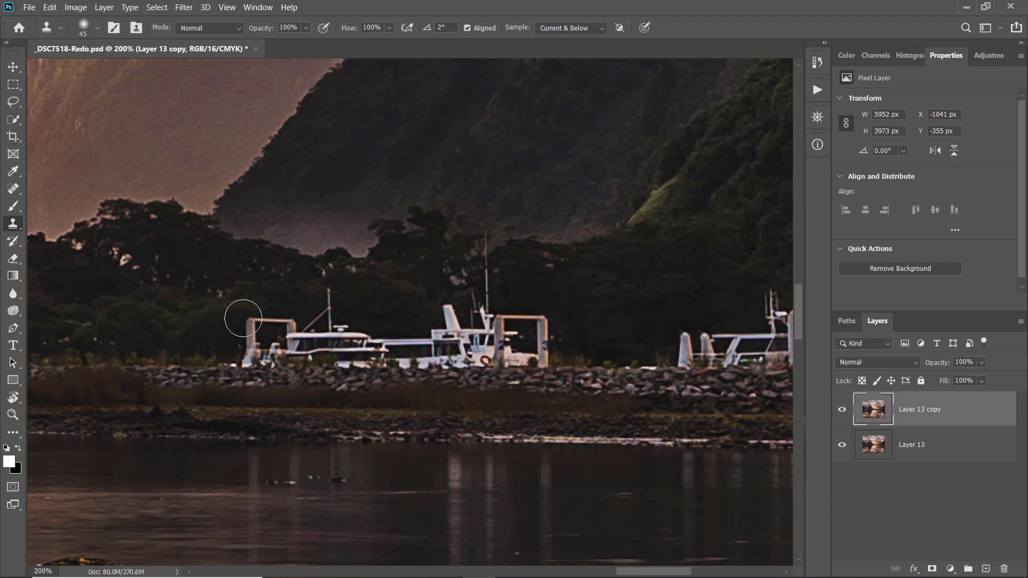
mouse_move(243, 318)
left_mouse_down()
mouse_move(290, 329)
mouse_move(248, 330)
left_mouse_up()
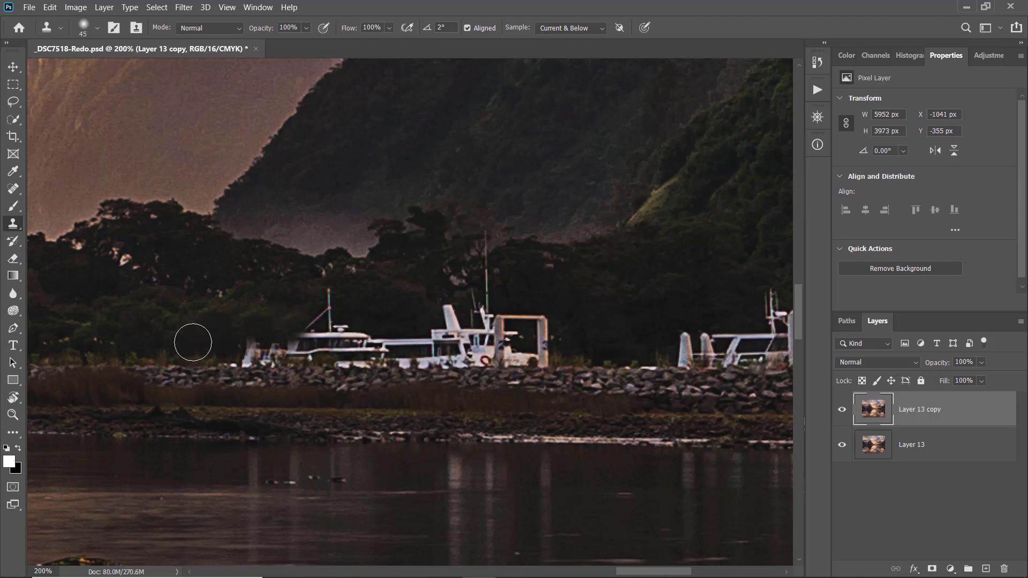
left_click(206, 367, "alt")
left_click(235, 364)
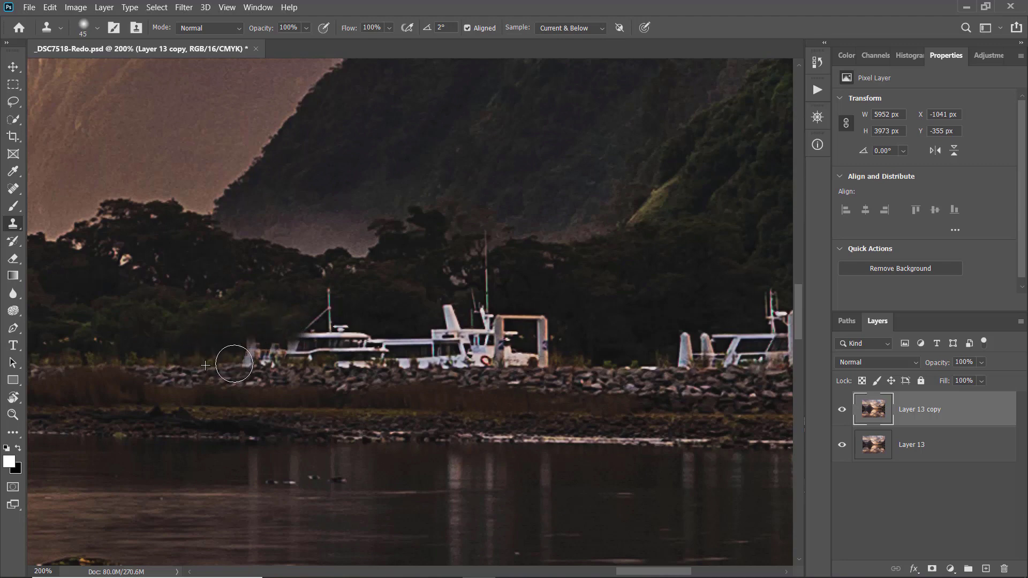
mouse_move(237, 364)
left_mouse_down()
mouse_move(264, 355)
mouse_move(230, 351)
mouse_move(225, 340)
left_mouse_up()
left_click(232, 371, "alt")
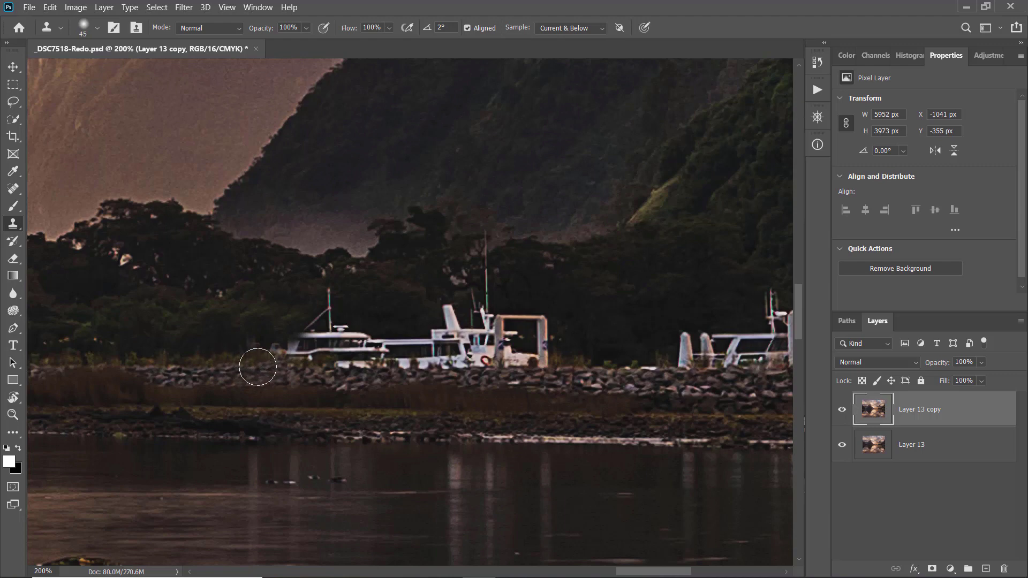
- Clone the rocky shoreline and dark trees over the leftmost boat
left_click(259, 368)
mouse_move(266, 368)
left_mouse_down()
mouse_move(250, 352)
mouse_move(316, 354)
mouse_move(333, 319)
mouse_move(293, 299)
mouse_move(306, 326)
mouse_move(375, 343)
mouse_move(319, 368)
mouse_move(426, 368)
left_mouse_up()
mouse_move(304, 338)
left_mouse_down()
mouse_move(353, 345)
mouse_move(315, 351)
mouse_move(398, 348)
left_mouse_up()
left_click(180, 344, "alt")
- Clone dark trees over the white frame to the right of the remaining boat cabin
left_click(581, 320, "alt")
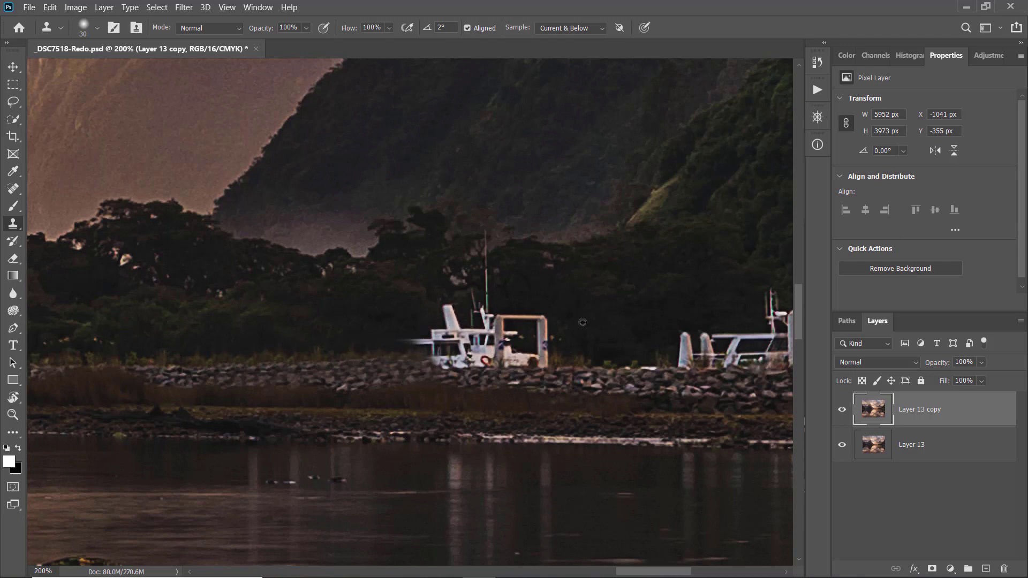
mouse_move(547, 324)
left_mouse_down()
mouse_move(589, 342)
mouse_move(579, 369)
mouse_move(553, 355)
left_mouse_up()
left_click(578, 369, "alt")
left_click(573, 308, "alt")
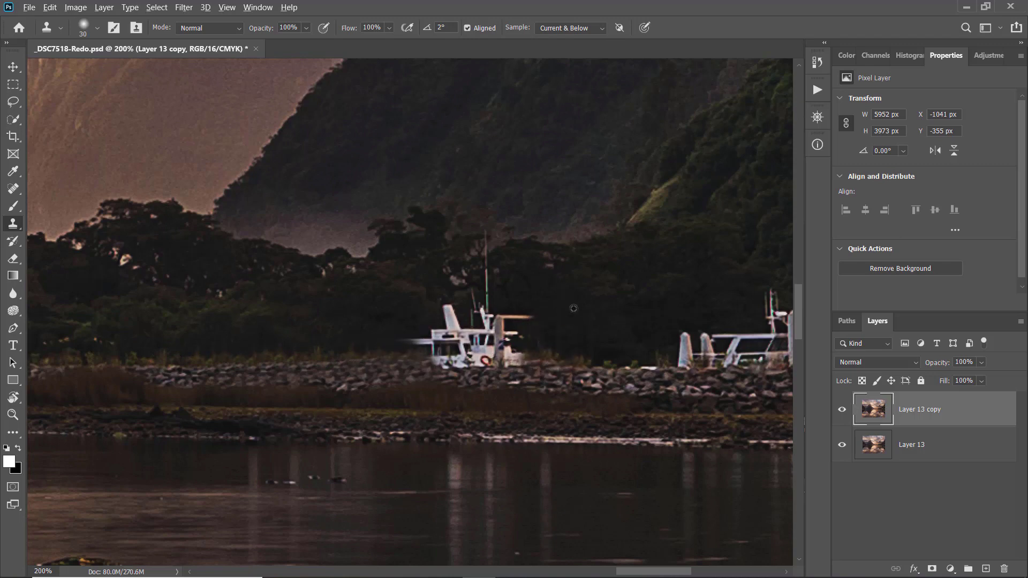
left_click_drag(523, 323, 508, 340)
- Clone trees and shoreline rocks over the cabin and hull left from the first boat group
left_click_drag(443, 313, 469, 333)
left_click(391, 320, "alt")
left_click_drag(390, 337, 488, 346)
left_click(430, 301, "alt")
left_click_drag(475, 299, 491, 319)
left_click(401, 356, "alt")
mouse_move(443, 358)
left_mouse_down()
mouse_move(511, 347)
mouse_move(508, 358)
left_mouse_up()
left_click(449, 314, "alt")
left_click(456, 363, "alt")
left_click(498, 364)
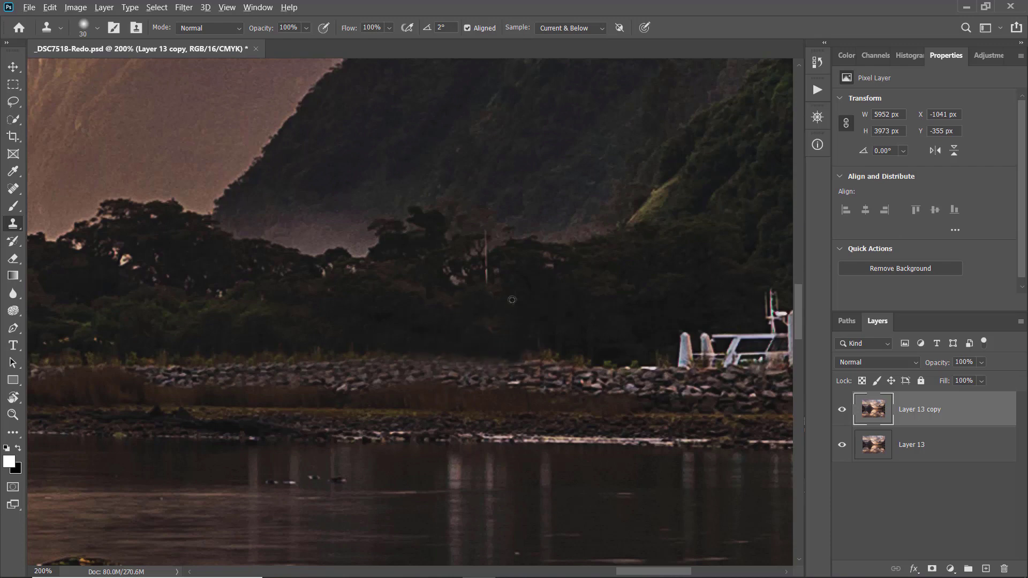
- Clone the surrounding trees over the leftover mast, using a smaller brush toward its tip
left_click(522, 253, "alt")
left_click_drag(489, 261, 487, 272)
key("bracketleft")
key("bracketleft")
key("bracketleft")
key("bracketleft")
key("bracketleft")
left_click(515, 233, "alt")
left_click_drag(483, 231, 484, 242)
- Clone dark trees over the next boat and its white frame farther right with the brush size at 40
scroll(616, 260, "right", 4)
key("bracketright")
key("bracketright")
key("bracketright")
key("bracketright")
key("bracketright")
key("bracketright")
key("bracketright")
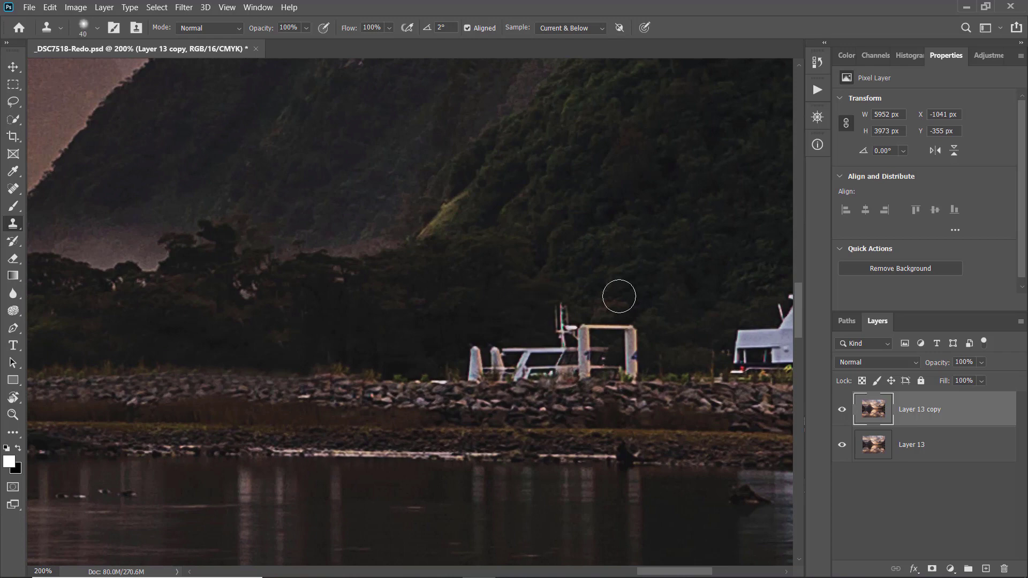
scroll(620, 294, "right", 2)
mouse_move(545, 340)
left_mouse_down()
mouse_move(469, 352)
mouse_move(498, 358)
mouse_move(476, 367)
left_mouse_up()
left_click(410, 319, "alt")
mouse_move(420, 366)
left_mouse_down()
mouse_move(387, 361)
mouse_move(421, 371)
left_mouse_up()
left_click(352, 338, "alt")
left_click(587, 353, "alt")
mouse_move(539, 365)
left_mouse_down()
mouse_move(579, 401)
mouse_move(532, 383)
left_mouse_up()
- Clone shoreline rocks and trees over the remaining lower parts of that boat and its posts
left_click(592, 390, "alt")
left_click(477, 393)
left_click(289, 388, "alt")
left_click_drag(340, 392, 388, 393)
left_click(189, 375, "alt")
left_click(449, 394)
left_click(562, 390, "alt")
mouse_move(474, 385)
left_mouse_down()
mouse_move(433, 387)
mouse_move(544, 356)
mouse_move(428, 388)
mouse_move(428, 329)
mouse_move(479, 364)
left_mouse_up()
left_click(544, 355, "alt")
left_click(428, 328, "alt")
- Clone trees and shoreline over the last boat at the photo's right edge
left_click_drag(538, 286, 347, 301)
left_click(455, 310, "alt")
mouse_move(504, 329)
left_mouse_down()
mouse_move(496, 365)
mouse_move(520, 362)
mouse_move(458, 382)
left_mouse_up()
left_click(387, 330, "alt")
left_click_drag(455, 385, 493, 383)
- Touch up the grassy top edge of the rock wall with the Clone Stamp, undoing one unwanted stroke
left_click_drag(307, 307, 738, 300)
left_click(277, 391, "alt")
left_click(305, 390)
mouse_move(305, 390)
left_mouse_down()
mouse_move(455, 389)
mouse_move(411, 392)
left_mouse_up()
key("ctrl+z")
left_click(192, 393, "alt")
left_click(571, 400, "alt")
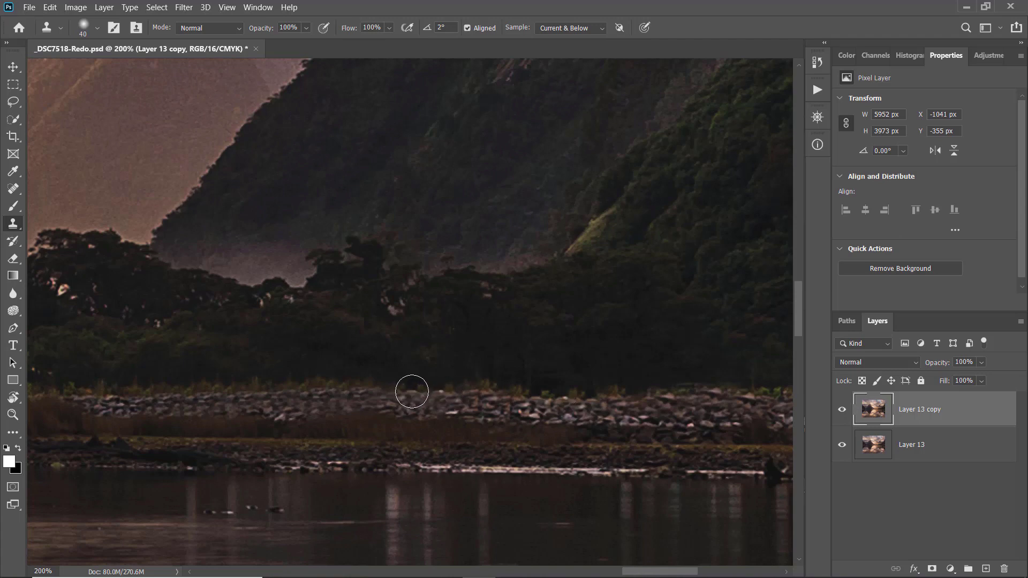
left_click(376, 391)
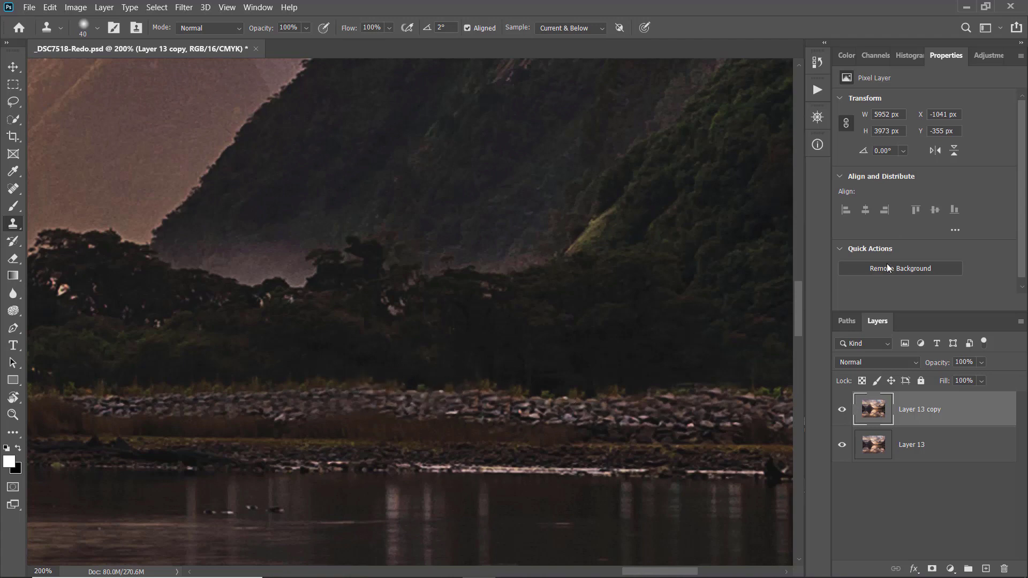
- Compare the whole photo with and without the retouched Layer 13 copy
key("ctrl+minus")
key("ctrl+minus")
key("ctrl+minus")
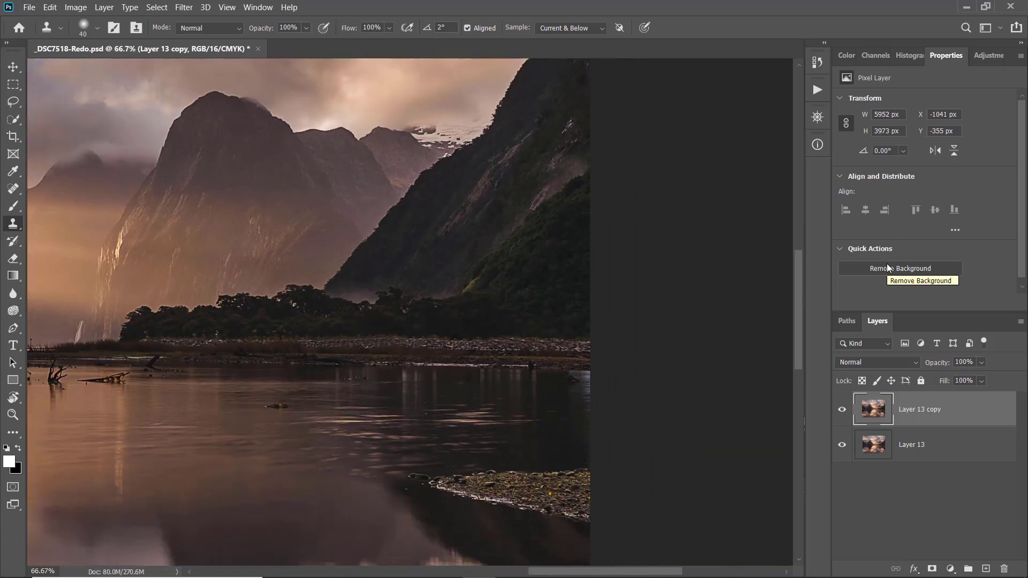
key("ctrl+minus")
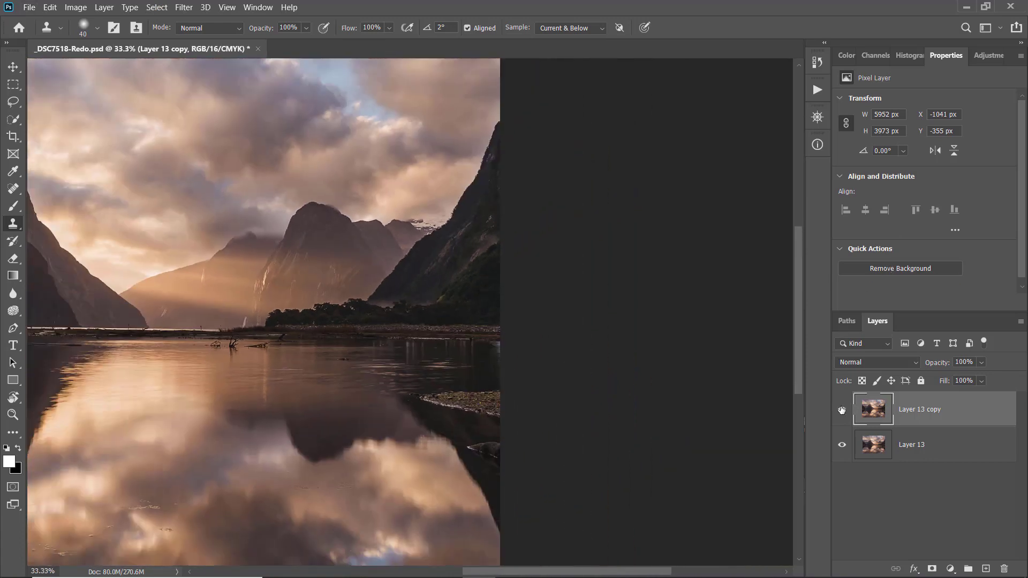
left_click(843, 410)
left_click(842, 411)
key("ctrl+minus")
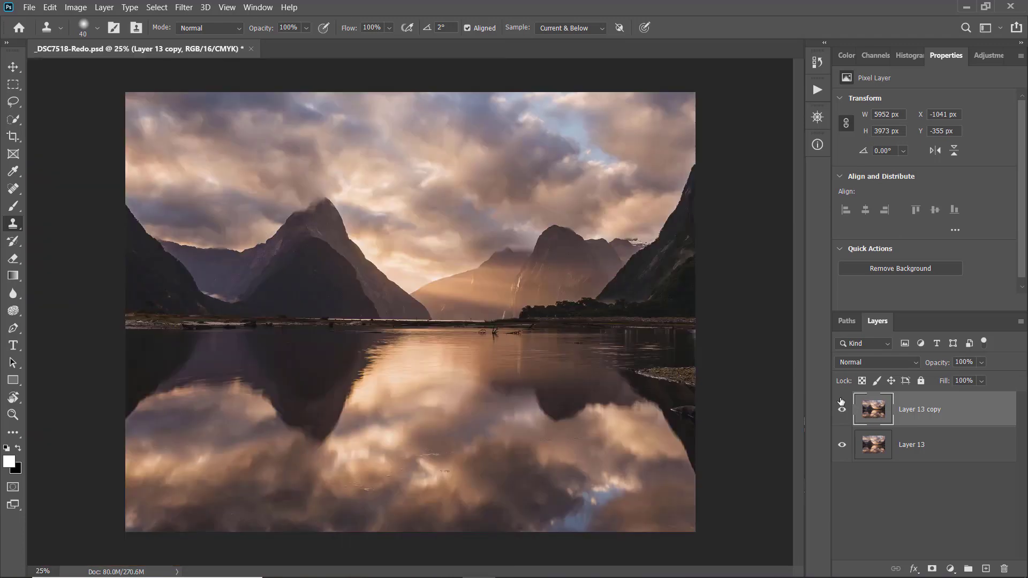